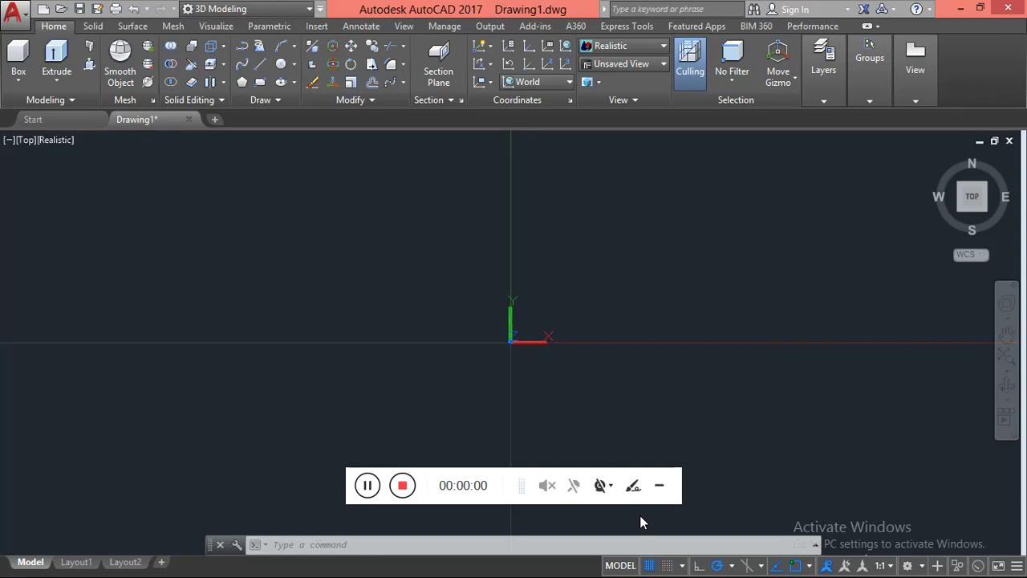
Start a trial spline through six points, then cancel it unfinished.
left_click(657, 497)
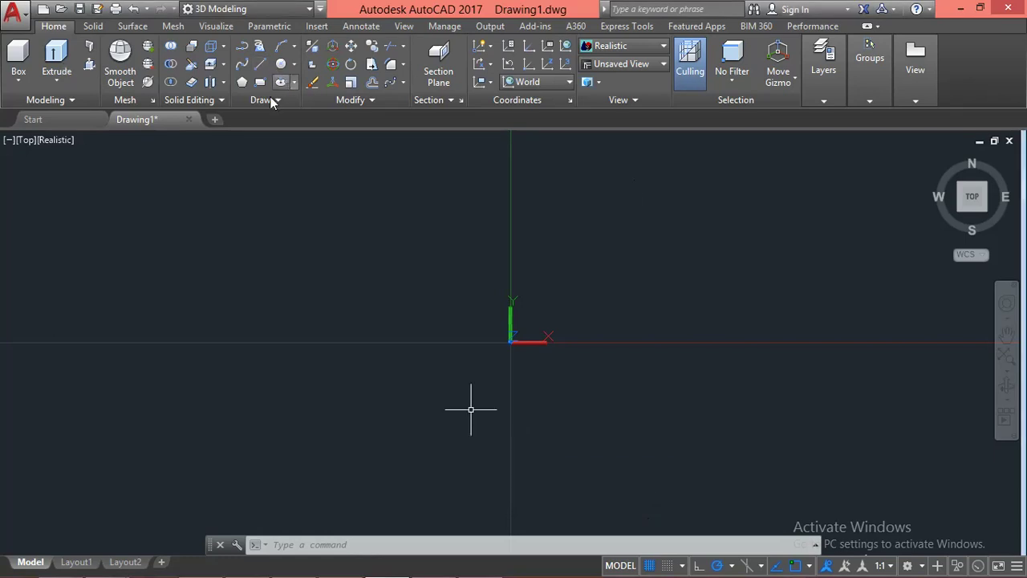
left_click(241, 65)
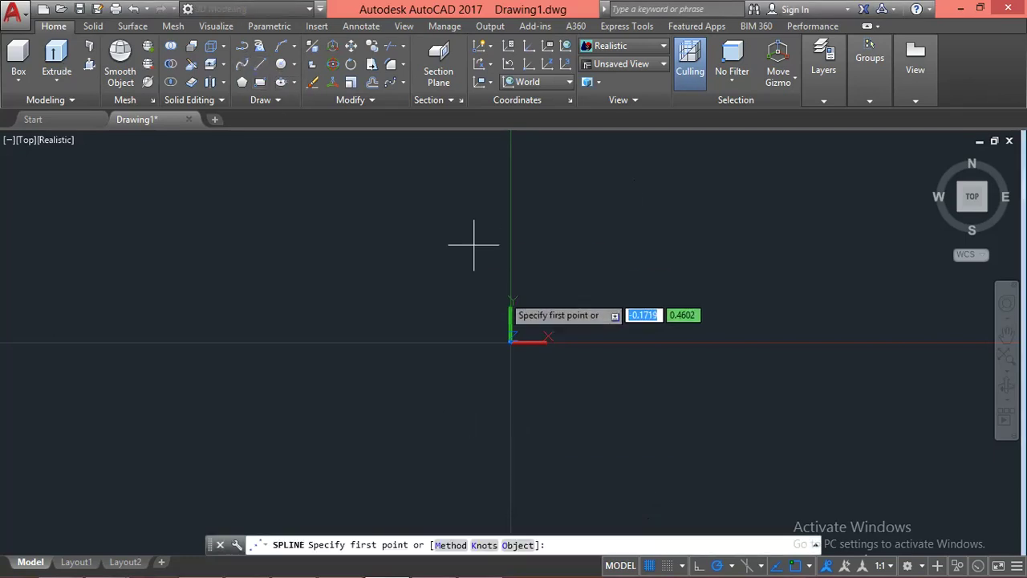
left_click(290, 273)
left_click(418, 208)
left_click(596, 344)
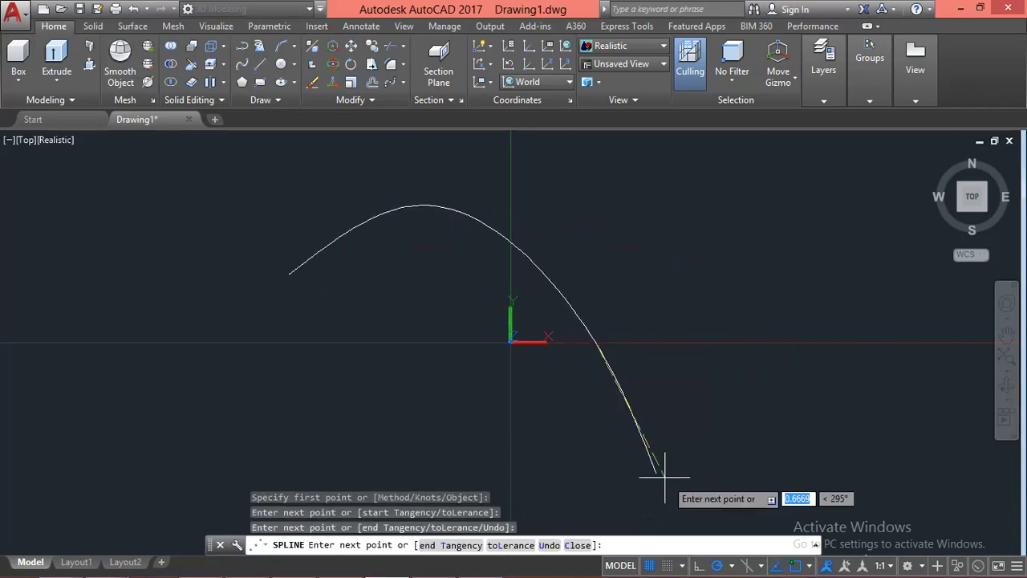
left_click(639, 501)
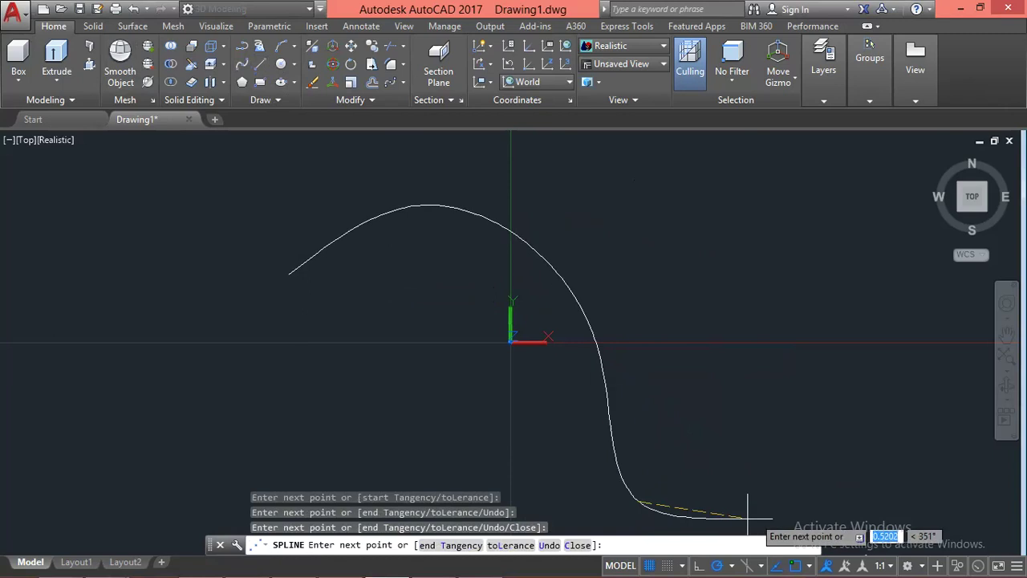
left_click(865, 498)
scroll(455, 289, "down", 1)
scroll(456, 289, "down", 3)
left_click(734, 299)
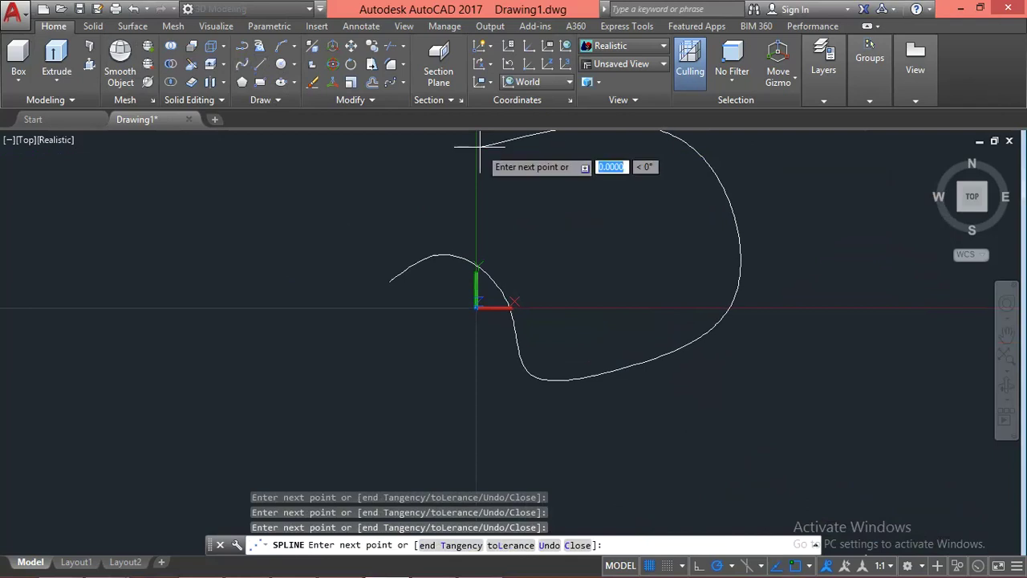
key("Escape")
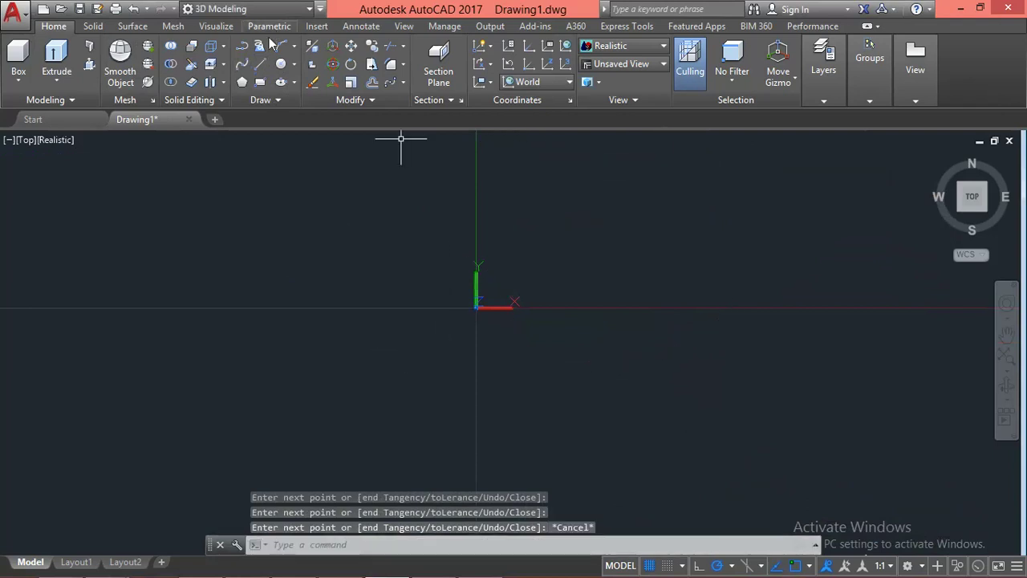
Draw a six-point spline from the left, dipping low and rising to the upper right.
left_click(273, 45)
left_click(276, 254)
left_click(435, 307)
left_click(456, 423)
left_click(726, 479)
left_click(754, 269)
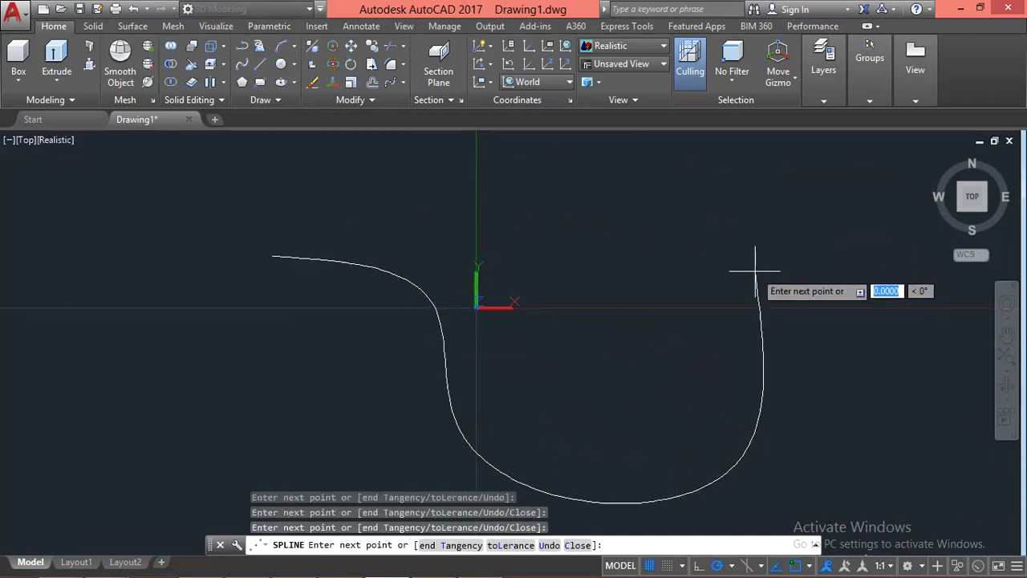
left_click(865, 210)
key("Return")
key("Escape")
Orbit and pan the view to see the spline in 3D.
scroll(564, 268, "down", 2)
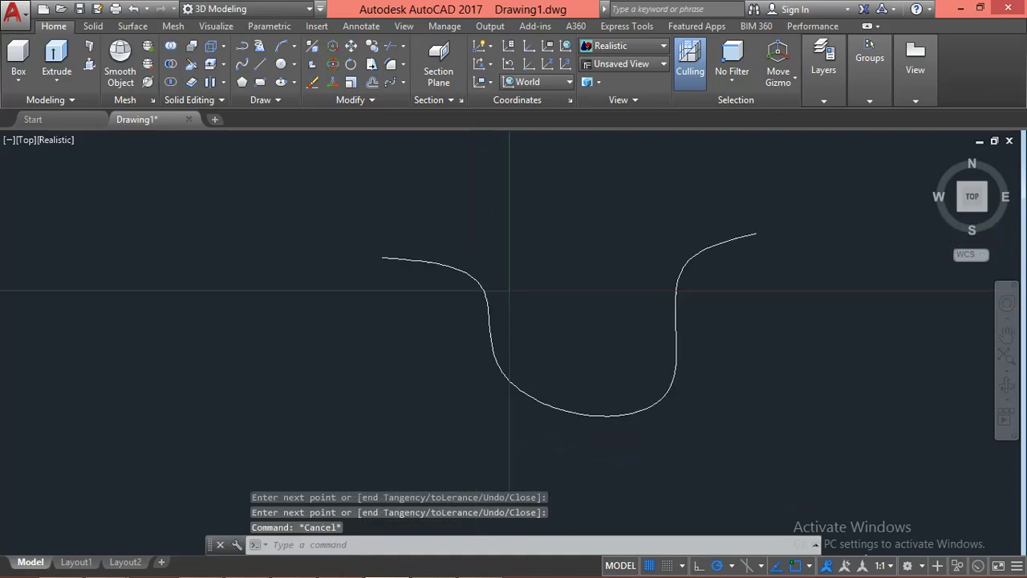
middle_click_drag(601, 337, 615, 207, "shift")
scroll(541, 254, "up", 5)
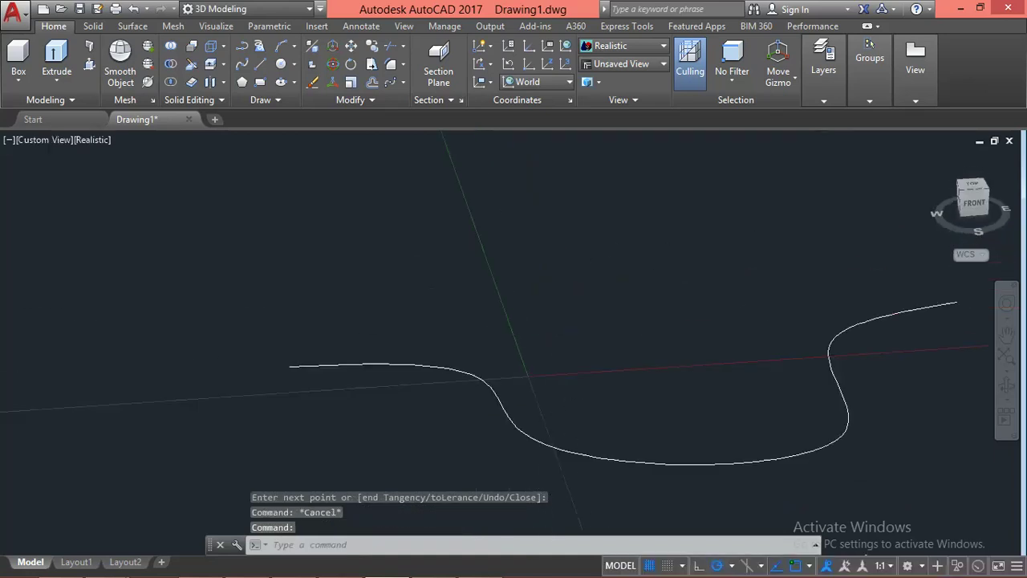
middle_click_drag(514, 337, 586, 289)
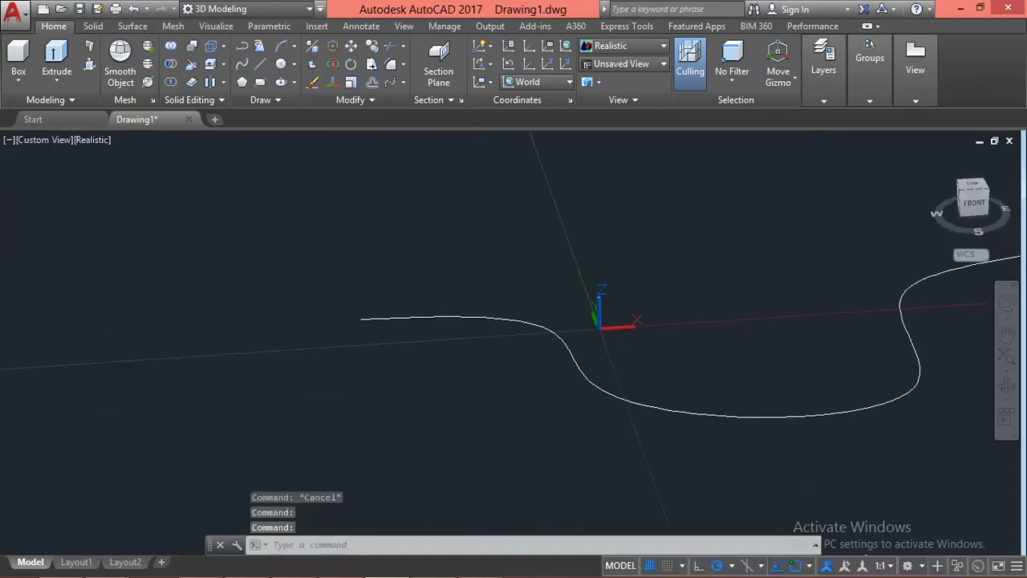
Create a small solid sphere with its centre snapped to the spline's left endpoint.
left_click(12, 83)
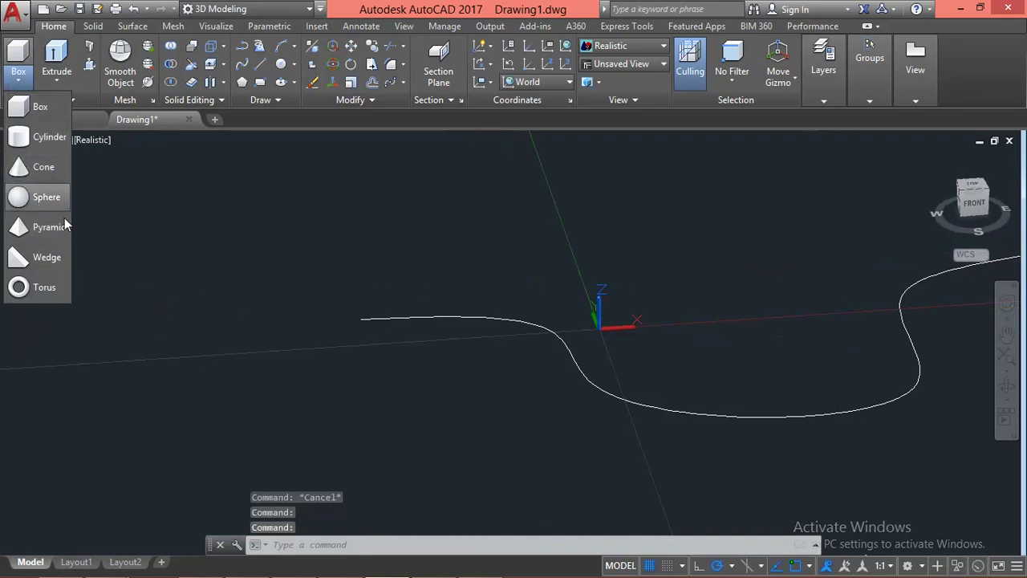
left_click(44, 196)
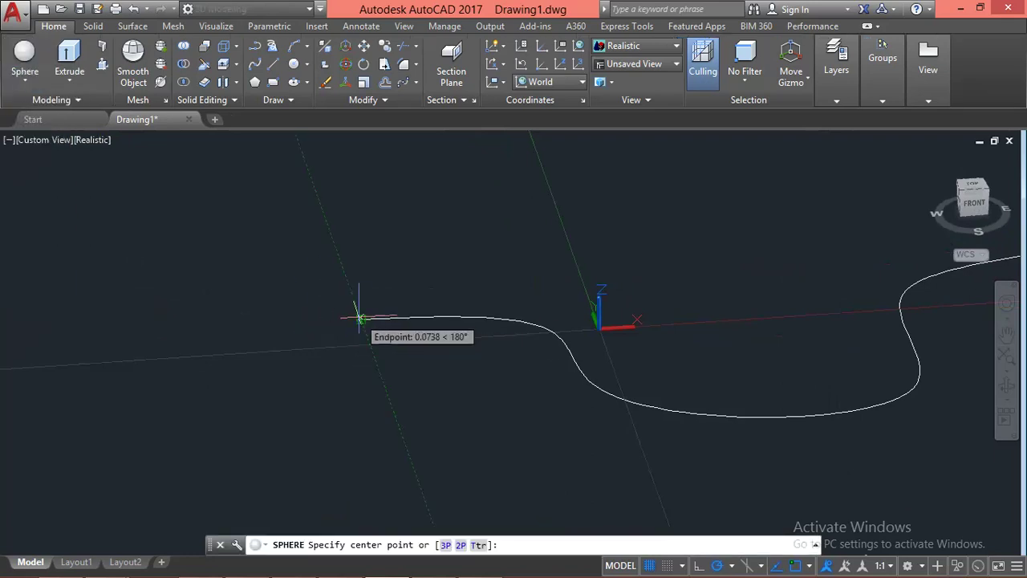
left_click(361, 320)
scroll(369, 342, "up", 2)
scroll(365, 341, "up", 1)
left_click(356, 323)
key("Escape")
scroll(121, 406, "down", 3)
key("Escape")
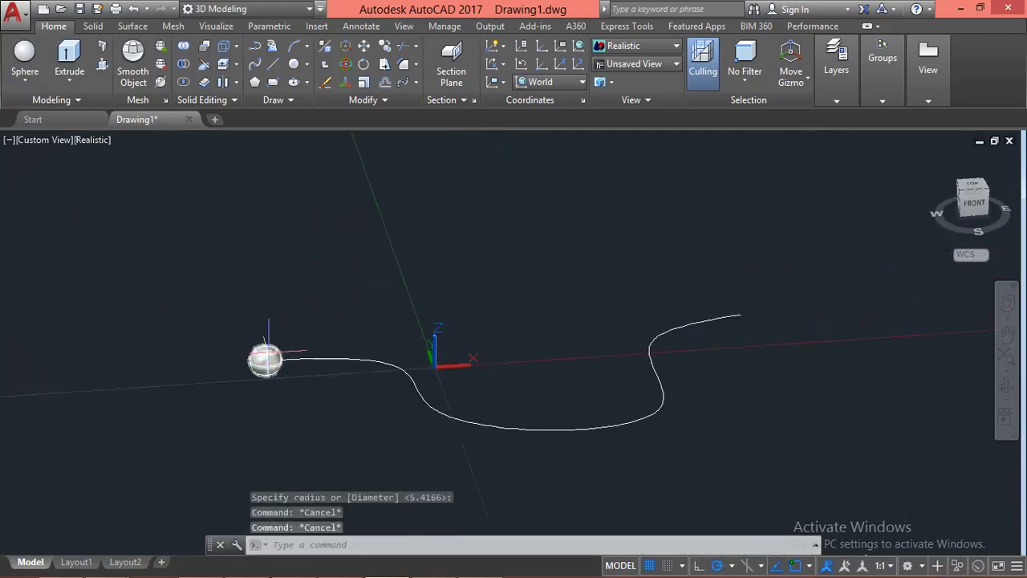
Path-array the sphere along the spline, giving 17 spheres spaced 0.7015 apart.
left_click(416, 84)
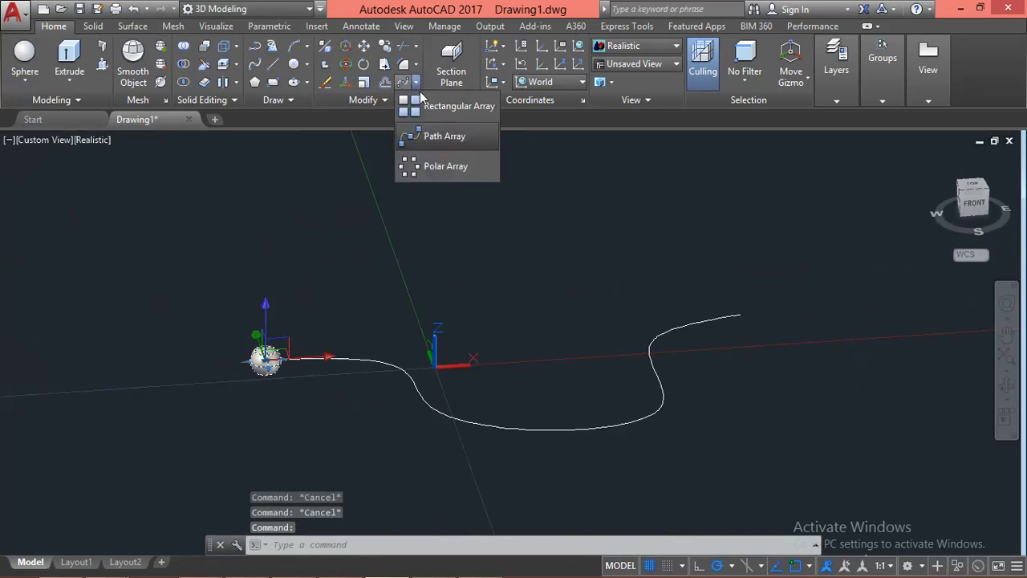
left_click(446, 139)
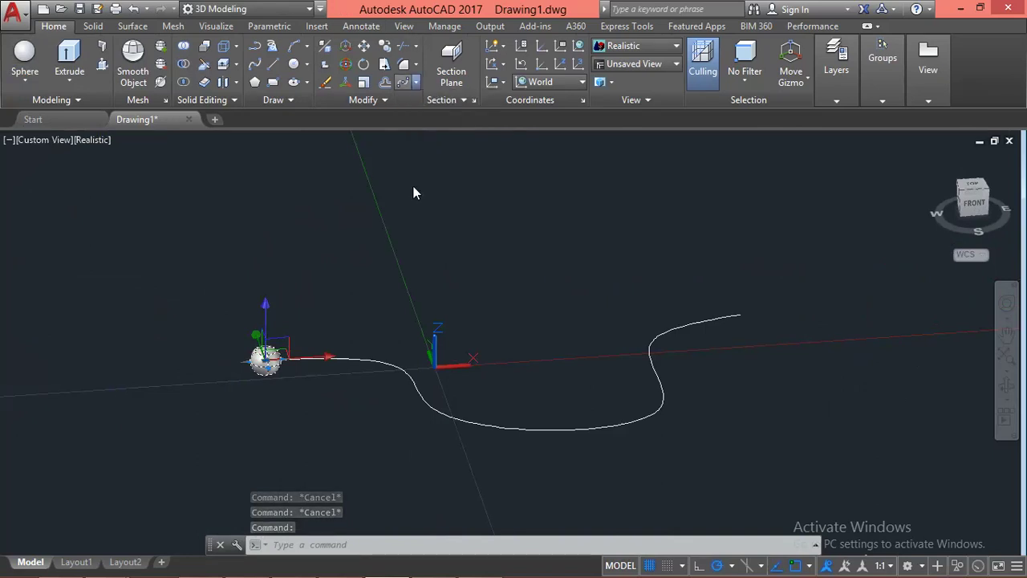
left_click(462, 418)
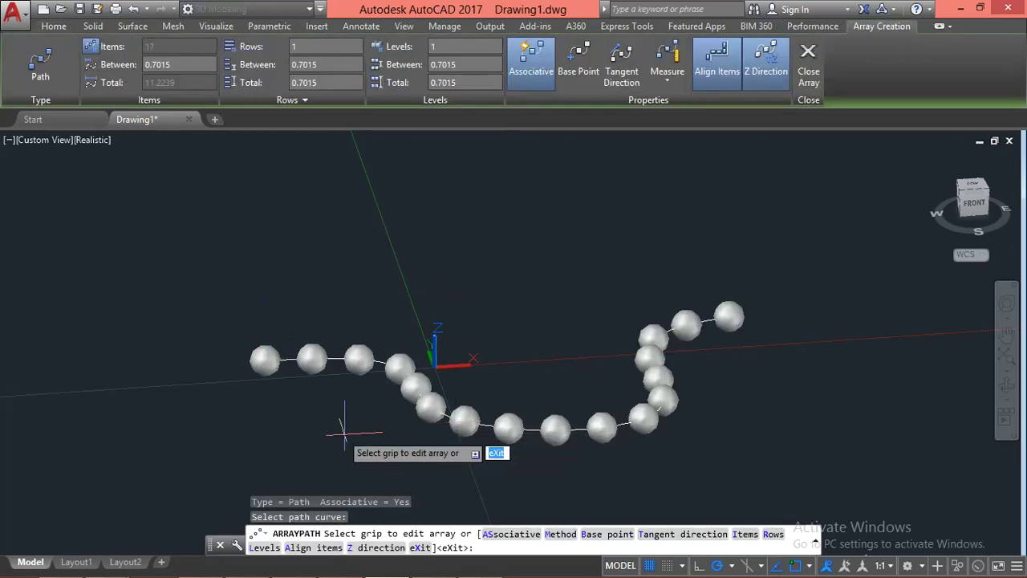
scroll(438, 393, "down", 1)
scroll(354, 210, "down", 2)
scroll(353, 210, "down", 2)
mouse_move(340, 327)
middle_mouse_down()
mouse_move(350, 361)
mouse_move(399, 399)
mouse_move(339, 362)
mouse_move(366, 383)
middle_mouse_up()
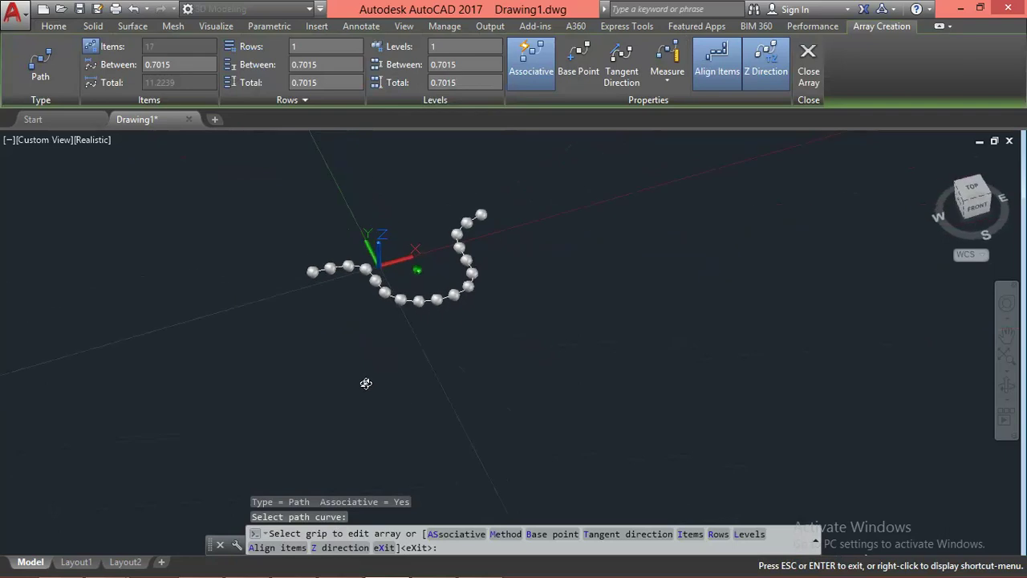
scroll(399, 268, "up", 3)
scroll(346, 293, "up", 1)
scroll(426, 339, "down", 2)
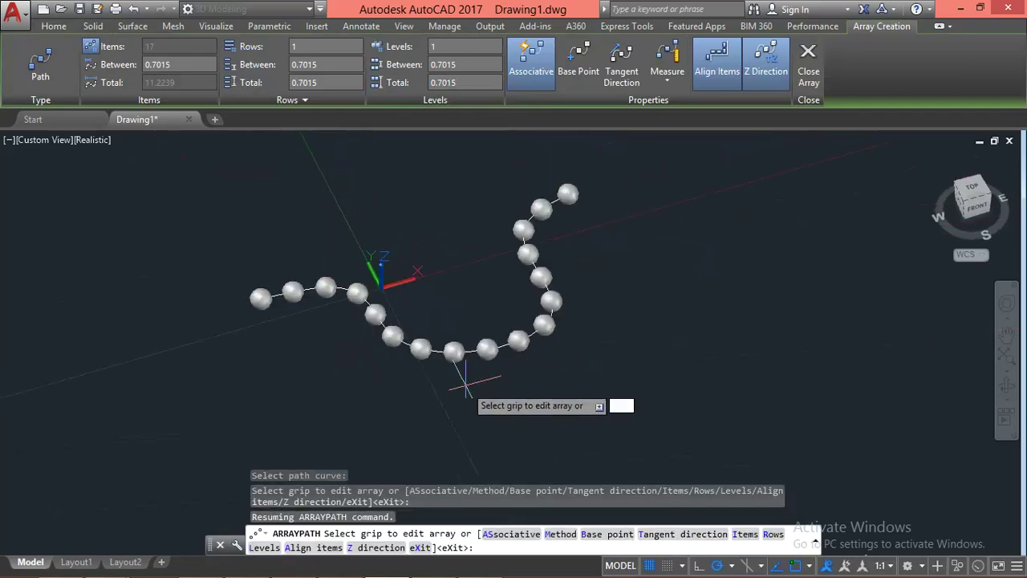
middle_click_drag(425, 299, 362, 261)
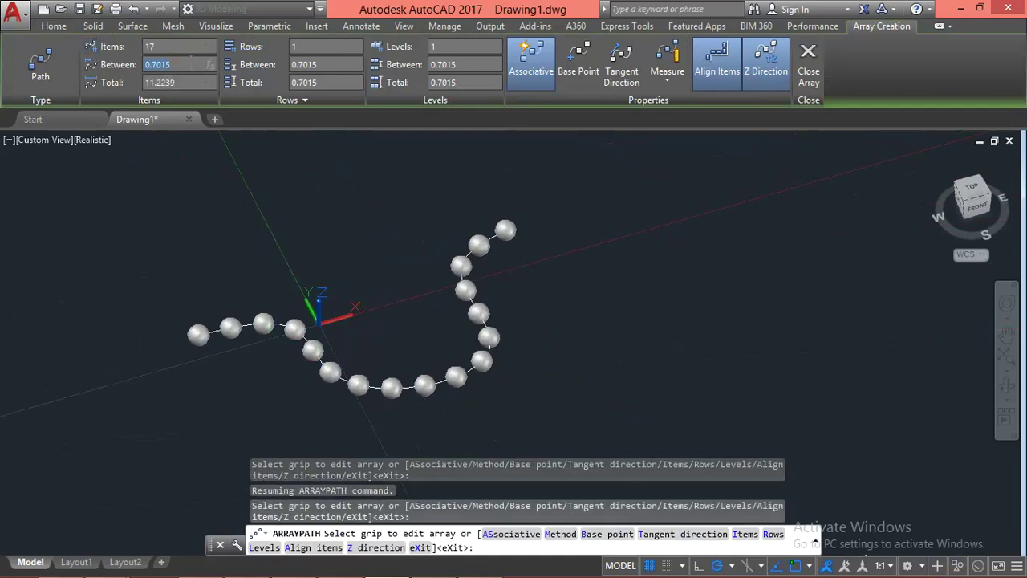
Set the array spacing to 0.5, items to 23 and rows to 2.
left_click(191, 50)
type("20")
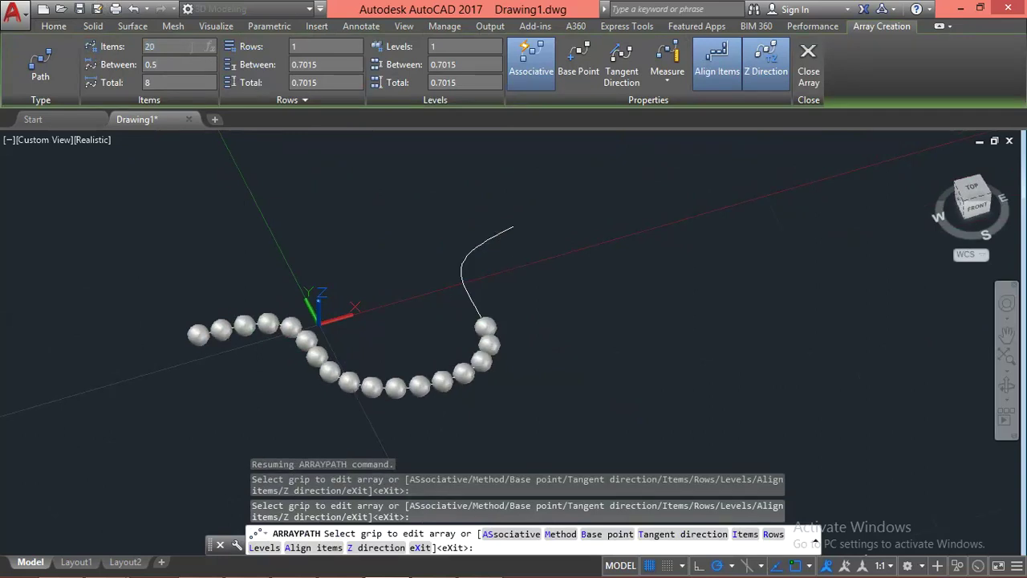
key("Return")
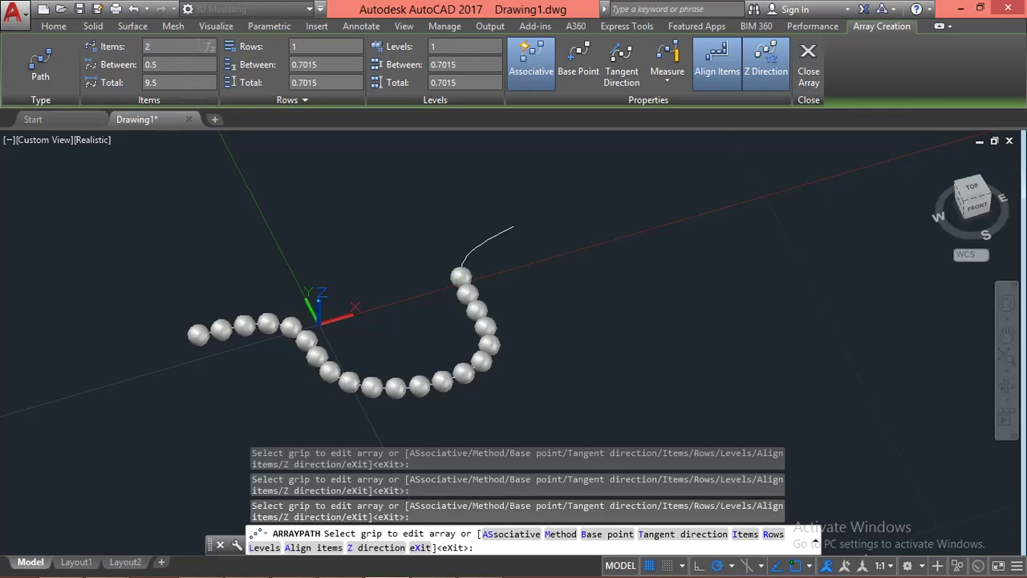
type("3")
key("Return")
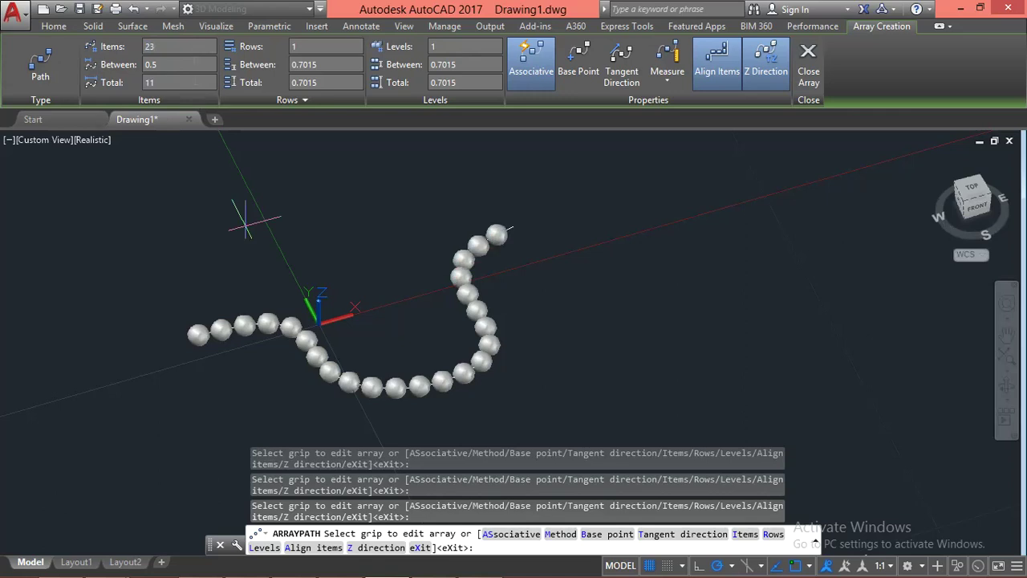
mouse_move(374, 240)
middle_mouse_down("shift")
mouse_move(338, 224)
mouse_move(333, 196)
middle_mouse_up("shift")
scroll(334, 196, "up", 2)
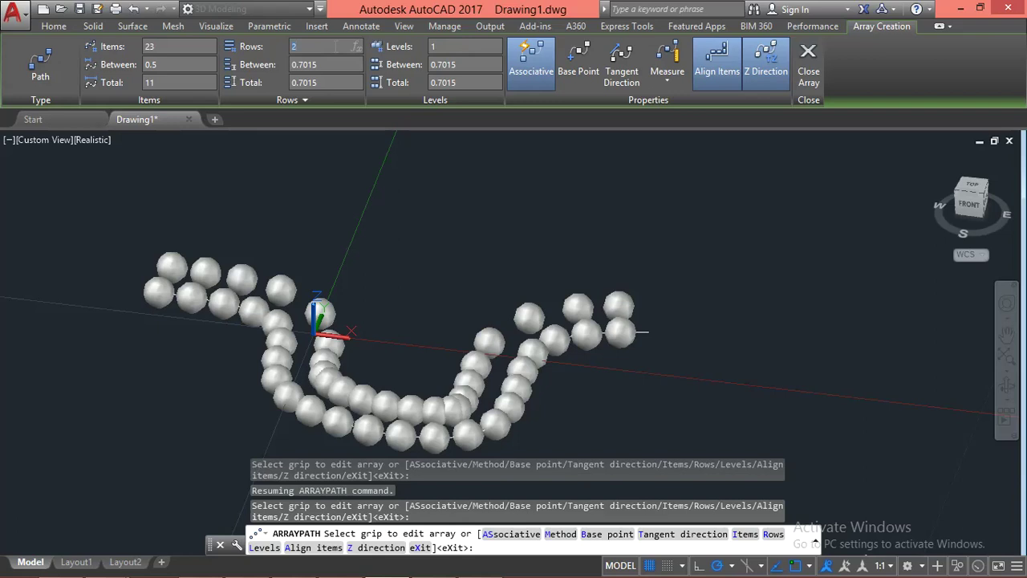
Set the sphere array's levels to 5, stacking spheres 0.7015 apart into a curved wall.
key("Return")
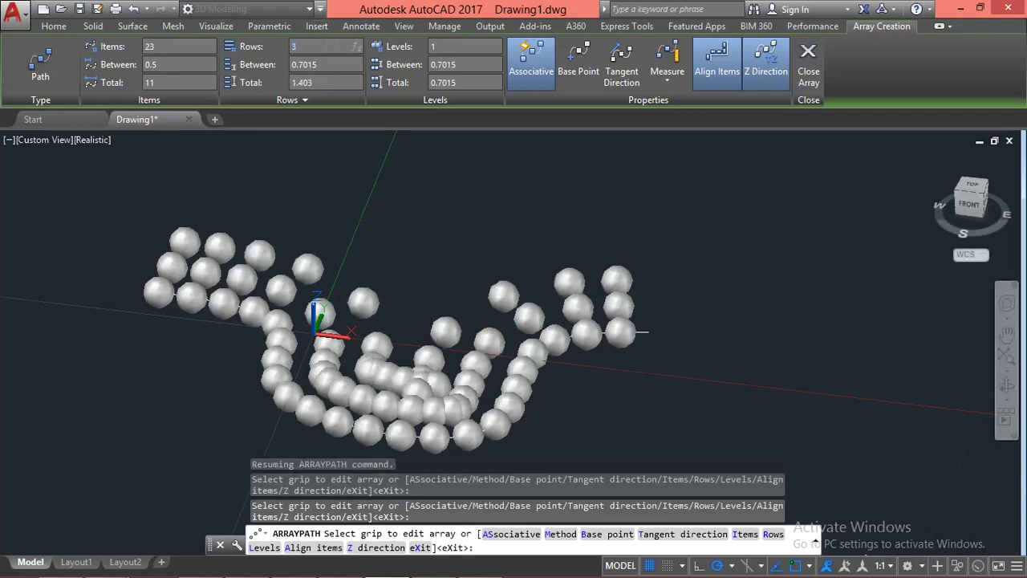
type("2")
key("Return")
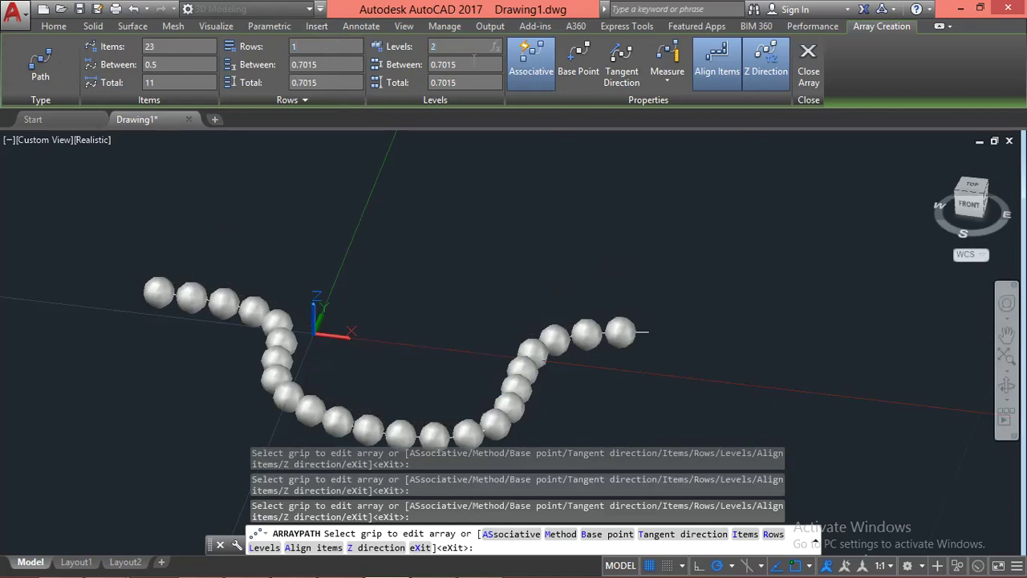
type("3")
key("Return")
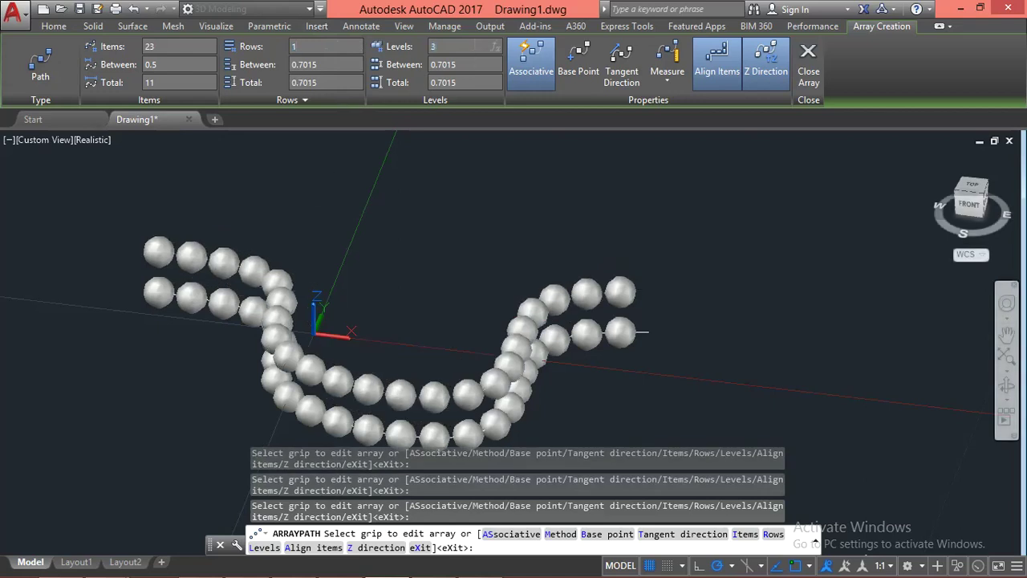
key("Return")
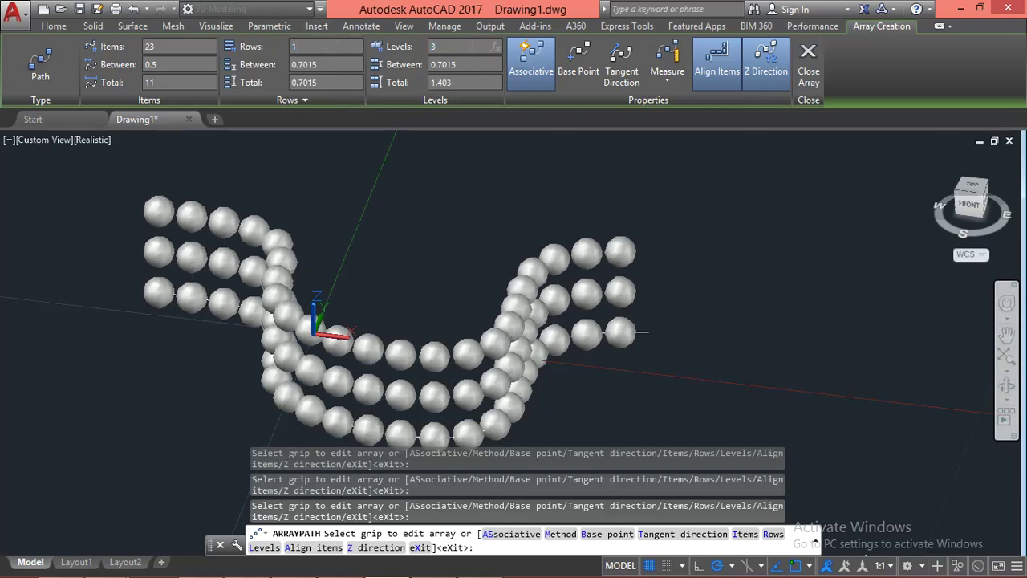
type("5")
key("Return")
scroll(475, 321, "down", 3)
Orbit around the sphere array and exit array editing.
mouse_move(475, 321)
middle_mouse_down("shift")
mouse_move(404, 281)
mouse_move(316, 305)
mouse_move(275, 394)
mouse_move(500, 390)
mouse_move(554, 307)
mouse_move(532, 329)
mouse_move(452, 304)
middle_mouse_up("shift")
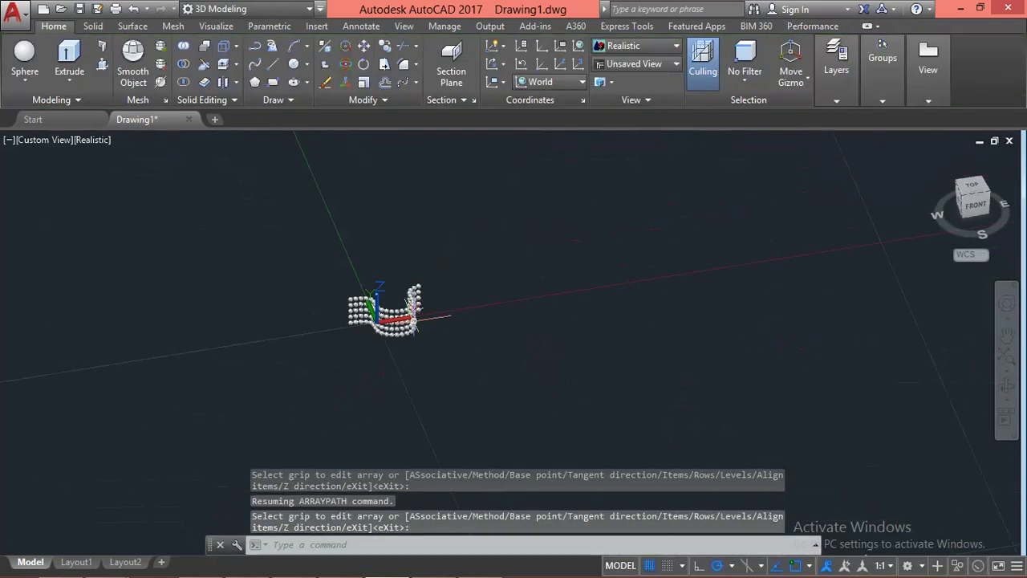
mouse_move(433, 341)
middle_mouse_down("shift")
mouse_move(313, 360)
mouse_move(466, 355)
mouse_move(349, 296)
mouse_move(412, 314)
mouse_move(399, 255)
mouse_move(450, 321)
middle_mouse_up("shift")
key("Return")
Switch to the Top view and pan so the sphere array sits on the left.
scroll(399, 255, "up", 3)
scroll(399, 255, "down", 2)
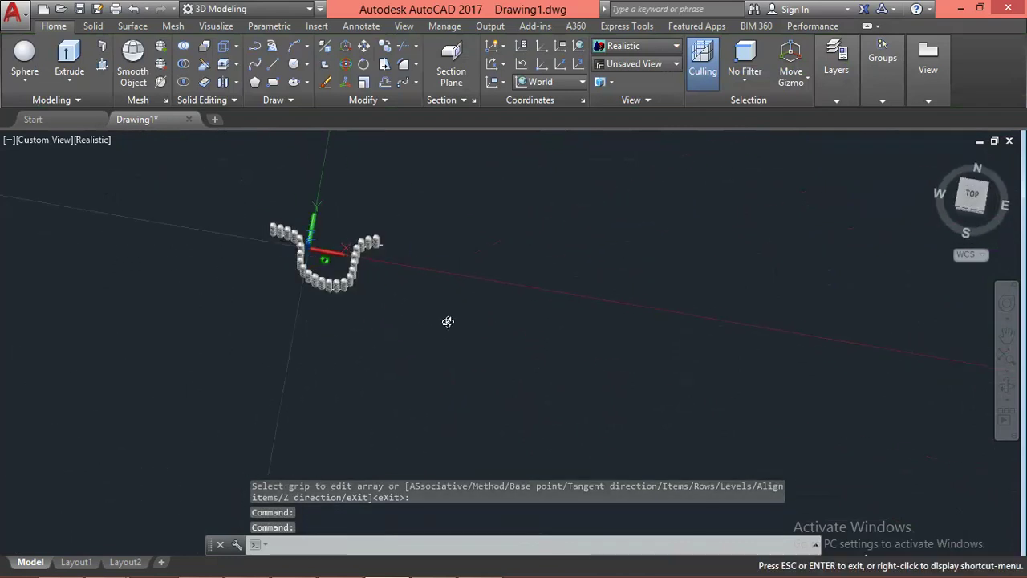
left_click(973, 197)
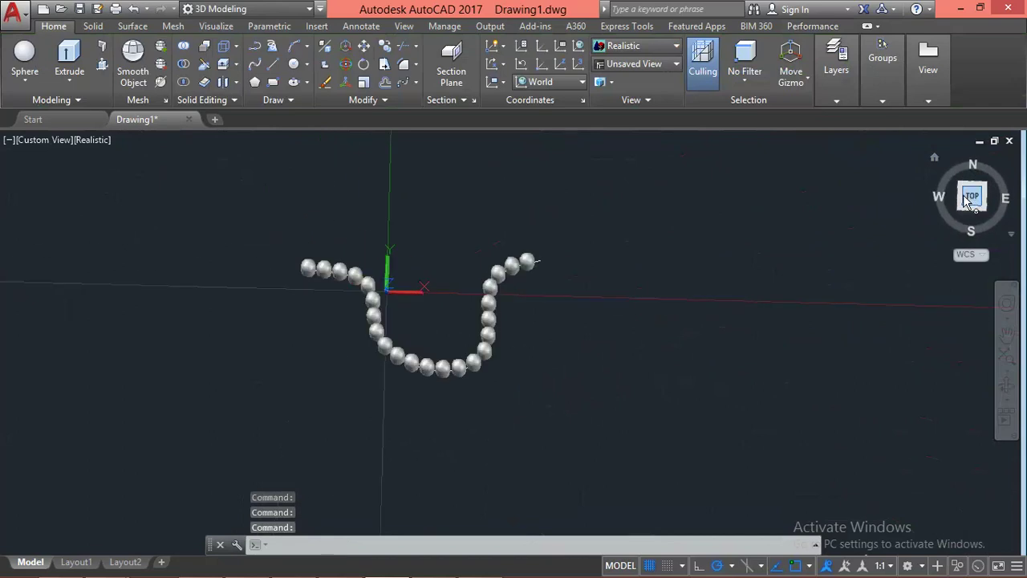
mouse_move(672, 280)
middle_mouse_down()
mouse_move(276, 248)
mouse_move(273, 271)
middle_mouse_up()
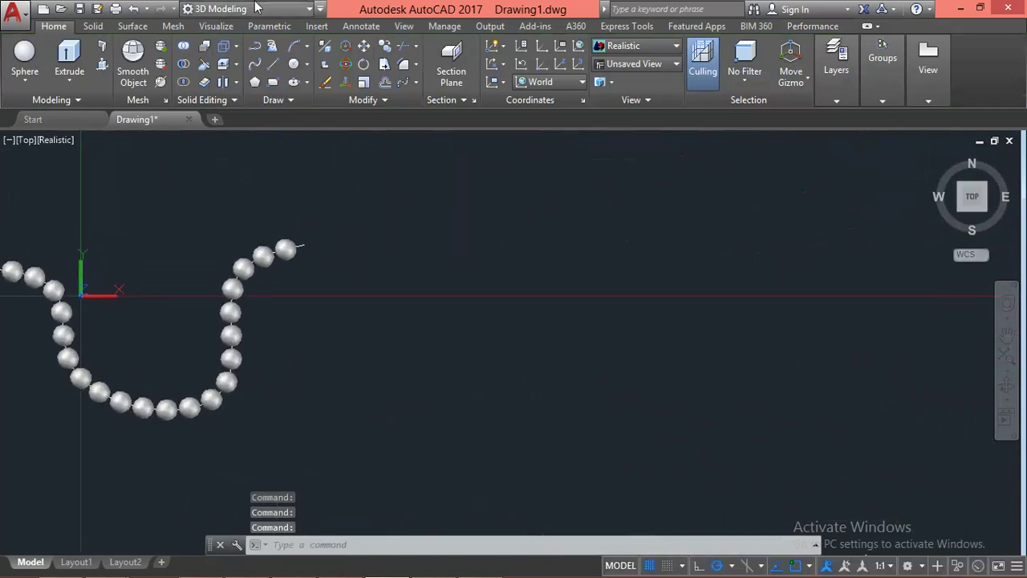
left_click(273, 9)
Switch to the Drafting & Annotation workspace and start the Polyline command.
left_click(263, 26)
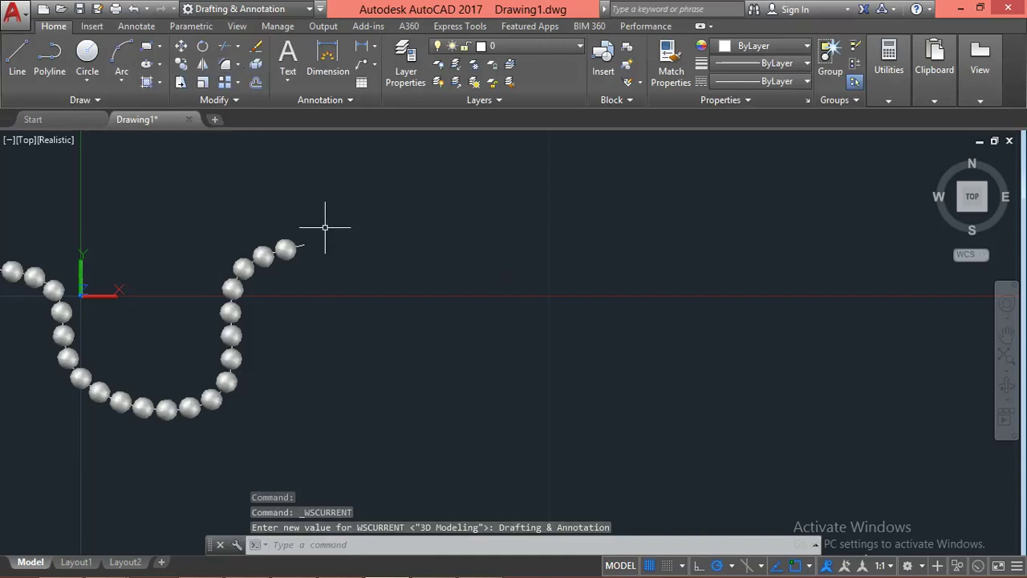
left_click(49, 56)
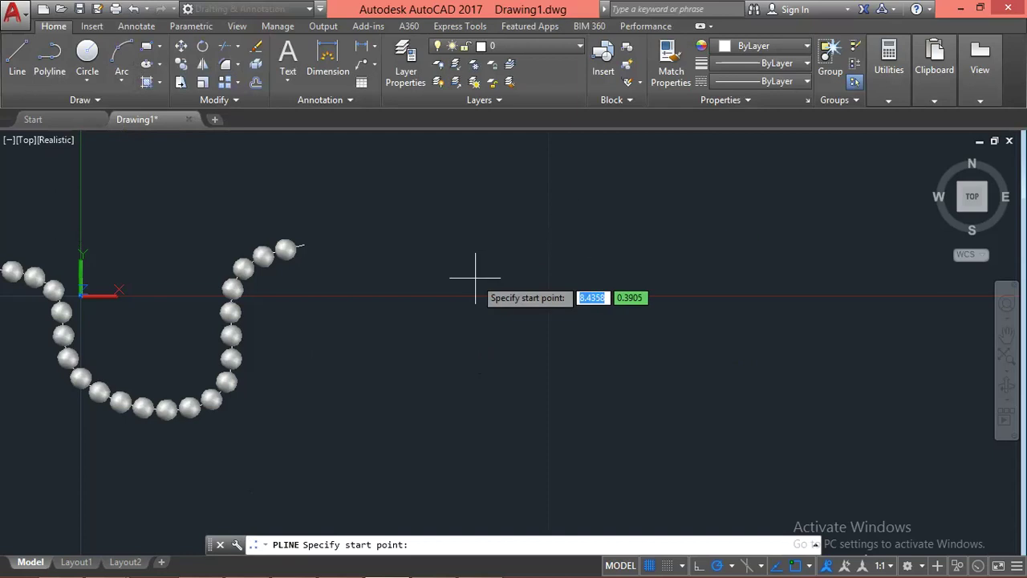
Trace a closed six-vertex L-shaped polyline to the right of the sphere array.
left_click(518, 219)
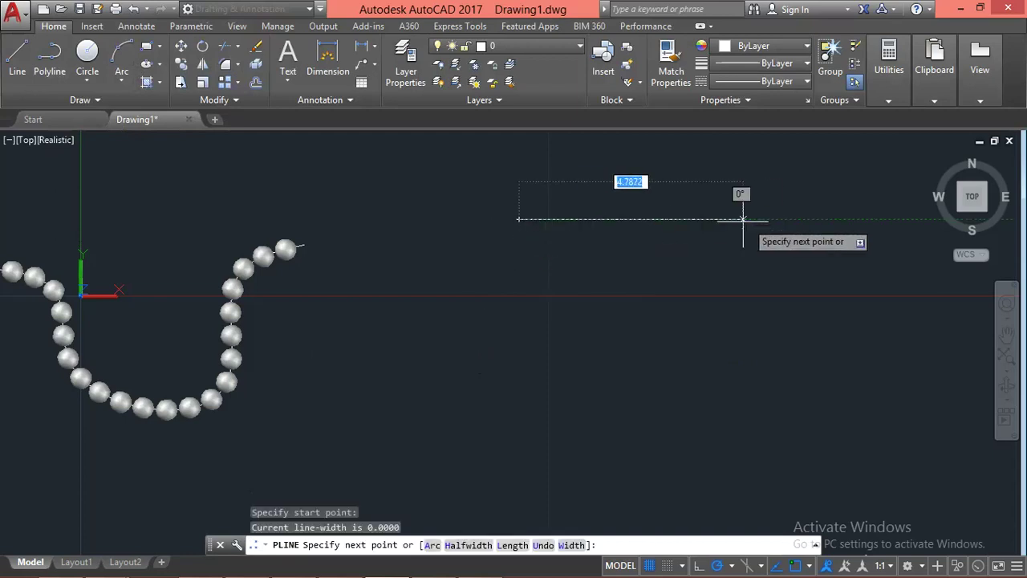
left_click(848, 219)
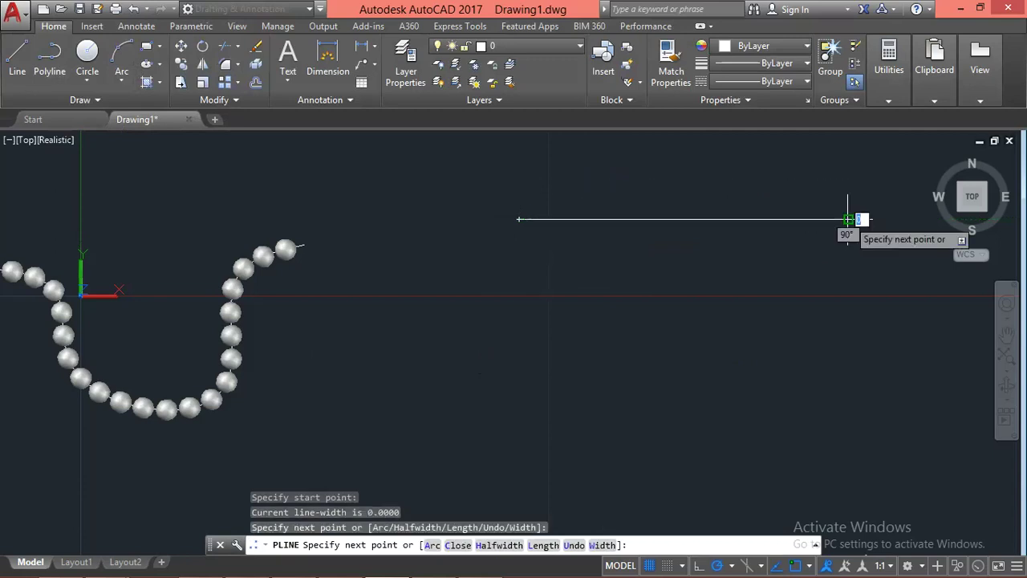
left_click(849, 347)
left_click(727, 347)
left_click(727, 471)
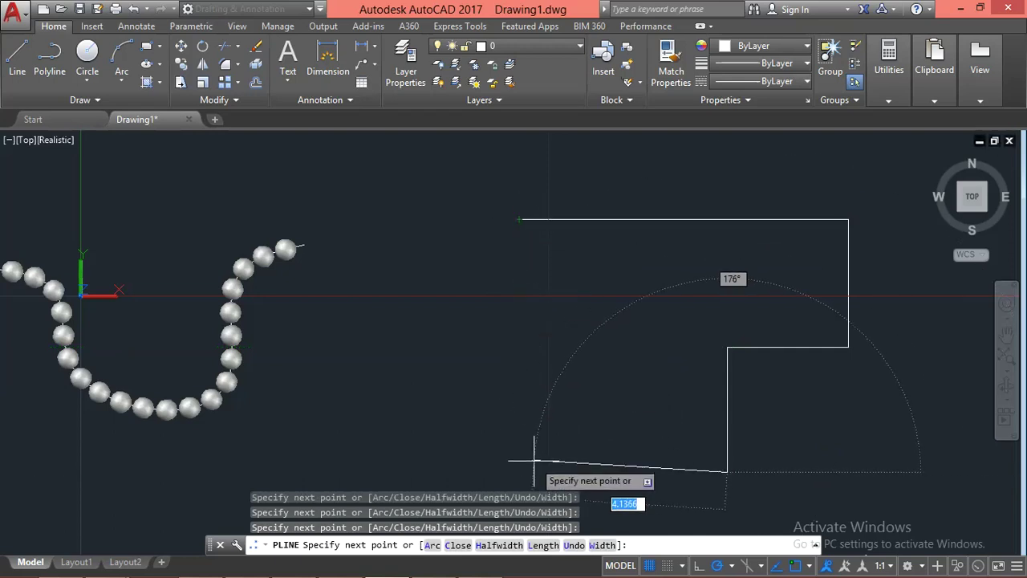
left_click(520, 471)
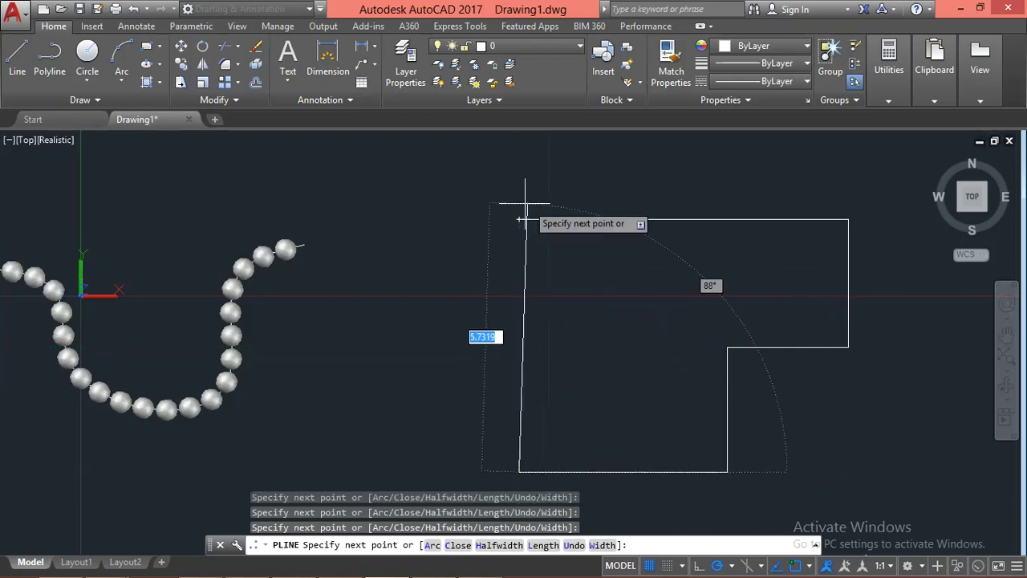
left_click(519, 219)
key("Escape")
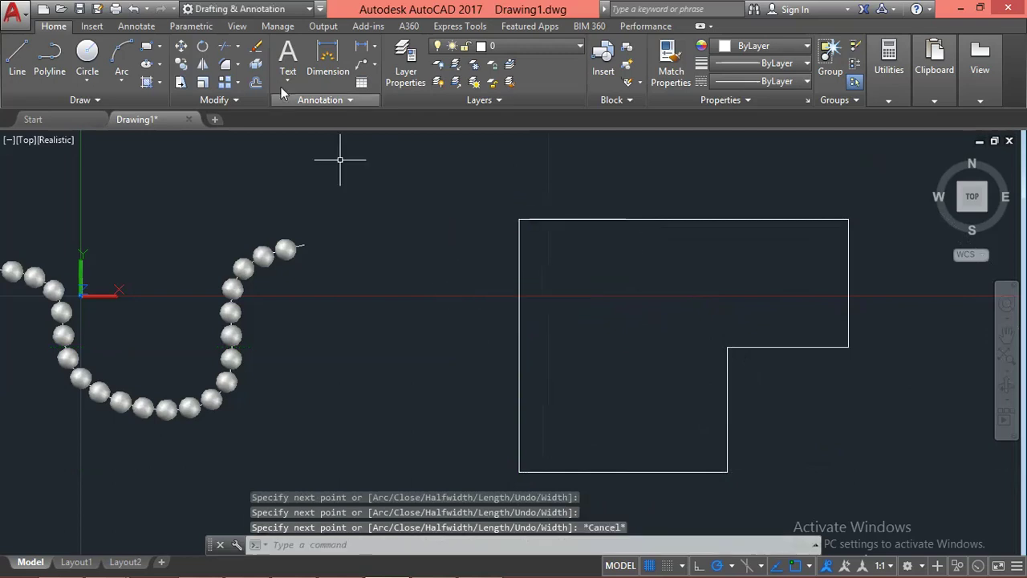
Switch back to 3D Modeling and orbit to an angled view of the L-shaped outline.
left_click(241, 9)
left_click(268, 56)
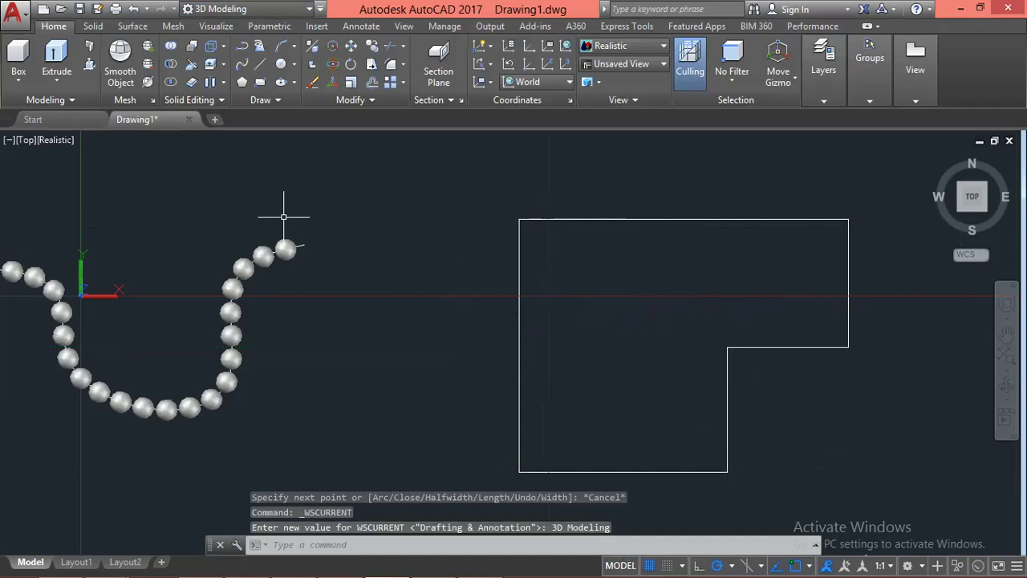
middle_click_drag(587, 361, 591, 310, "shift")
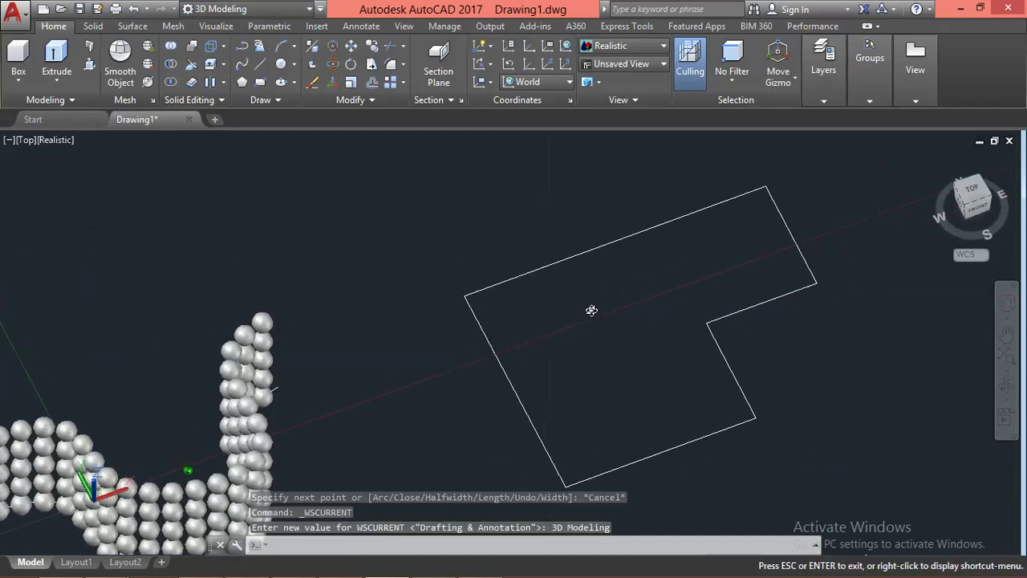
middle_click_drag(571, 255, 569, 250, "shift")
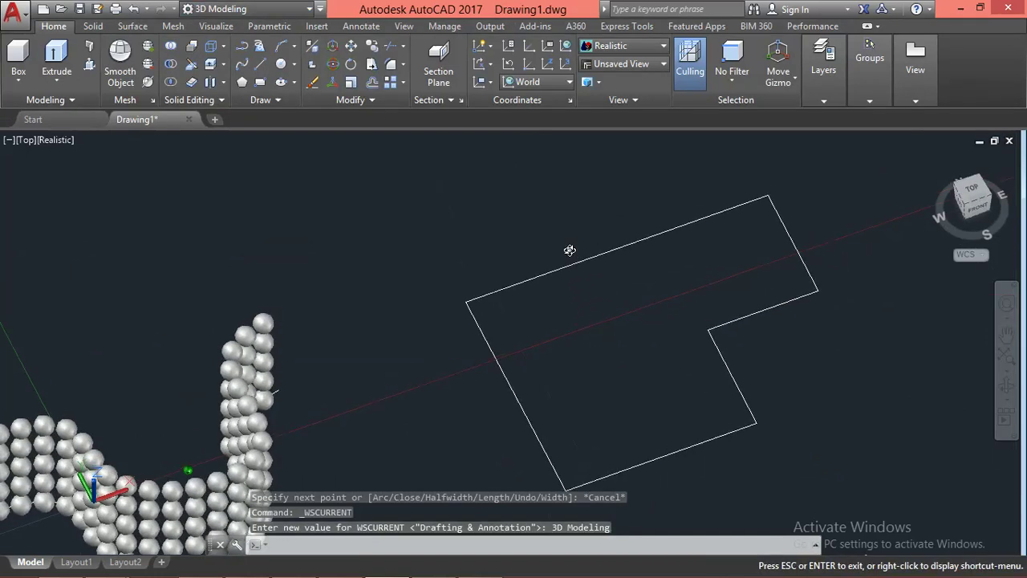
middle_click_drag(452, 302, 450, 361, "shift")
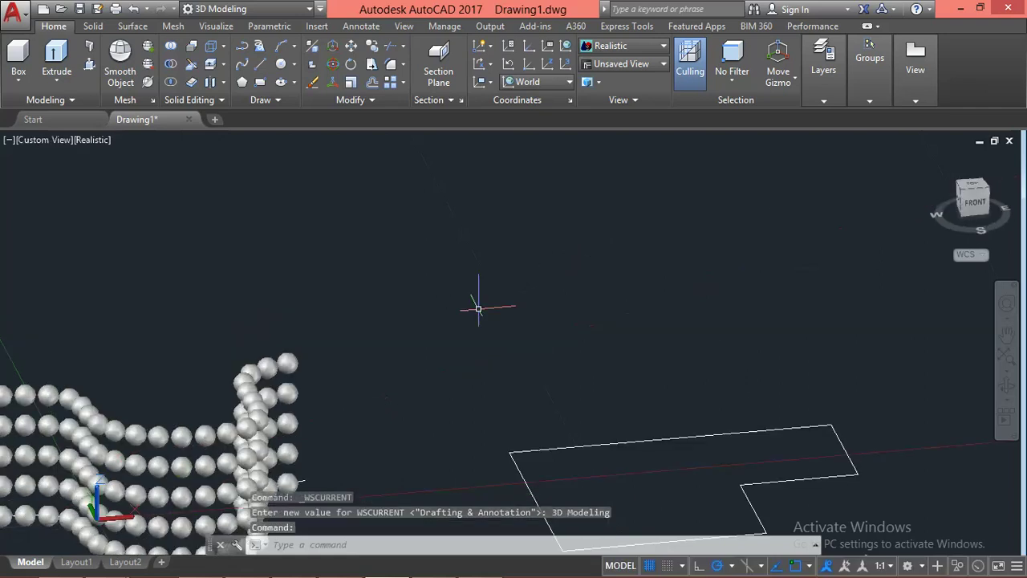
scroll(573, 362, "down", 2)
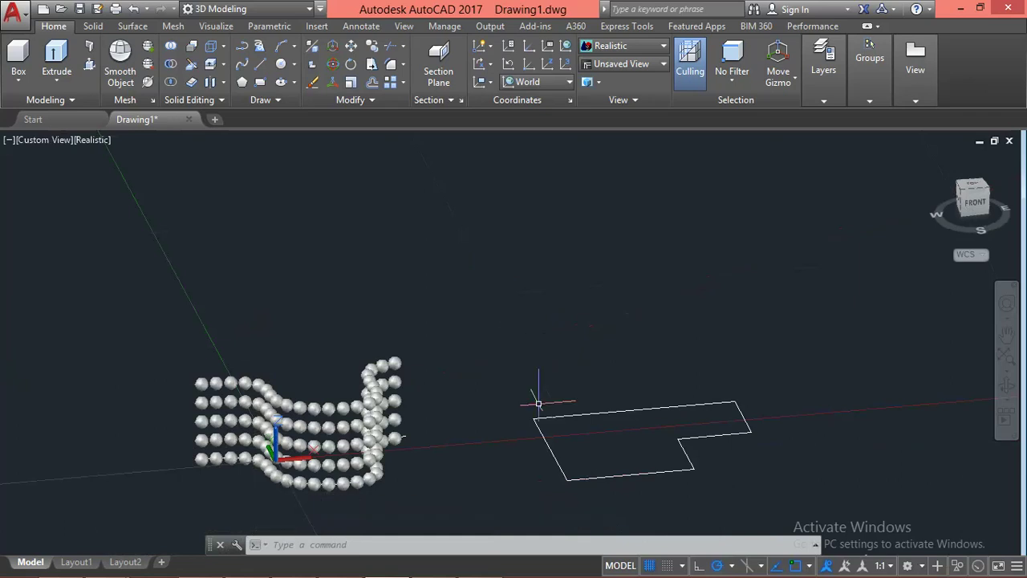
mouse_move(538, 403)
middle_mouse_down("shift")
mouse_move(497, 360)
mouse_move(461, 392)
middle_mouse_up("shift")
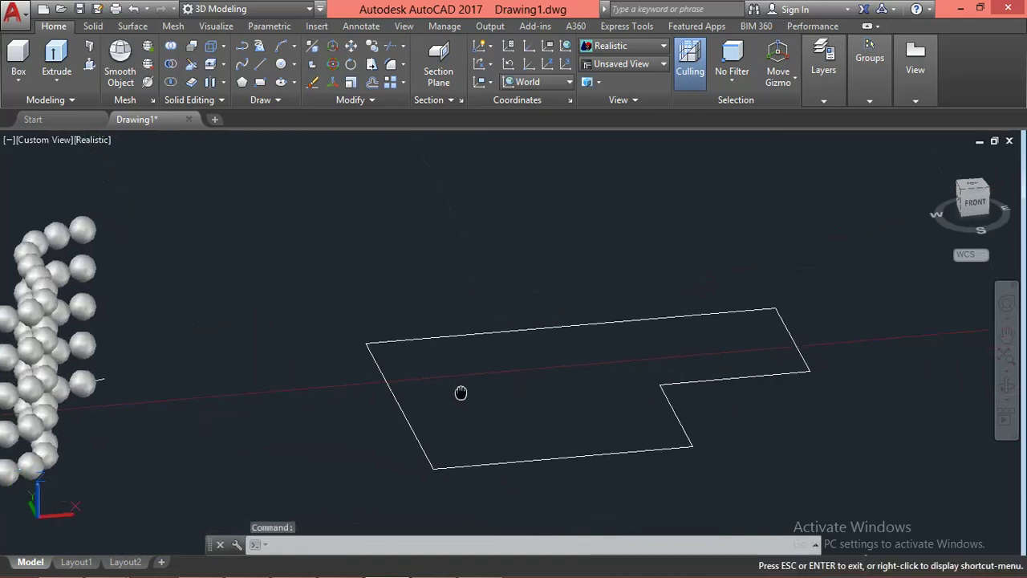
scroll(495, 350, "up", 3)
mouse_move(495, 351)
middle_mouse_down("shift")
mouse_move(424, 340)
mouse_move(422, 313)
middle_mouse_up("shift")
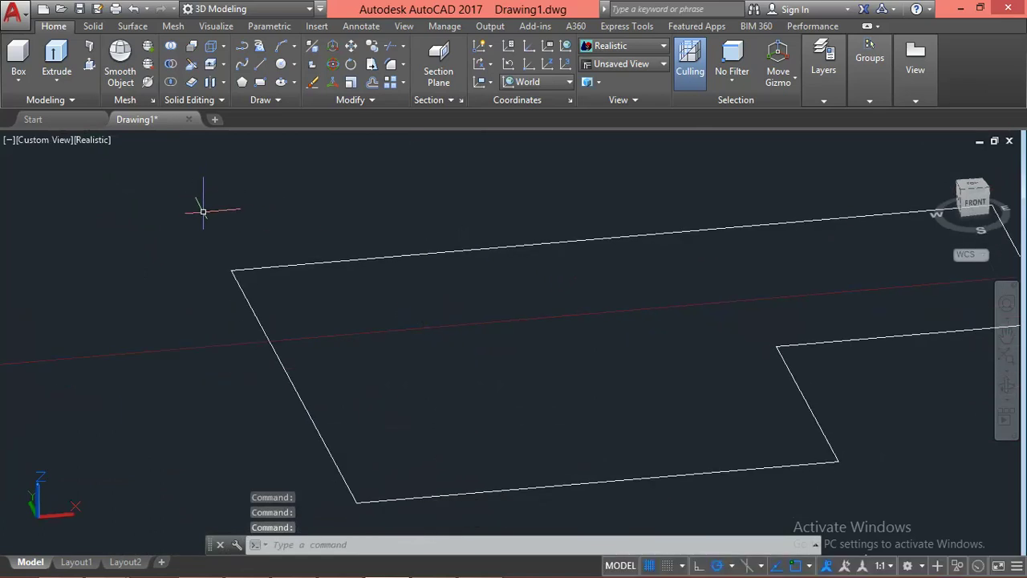
Create a tall, thin box at the outline's back-left corner, then select it.
left_click(19, 75)
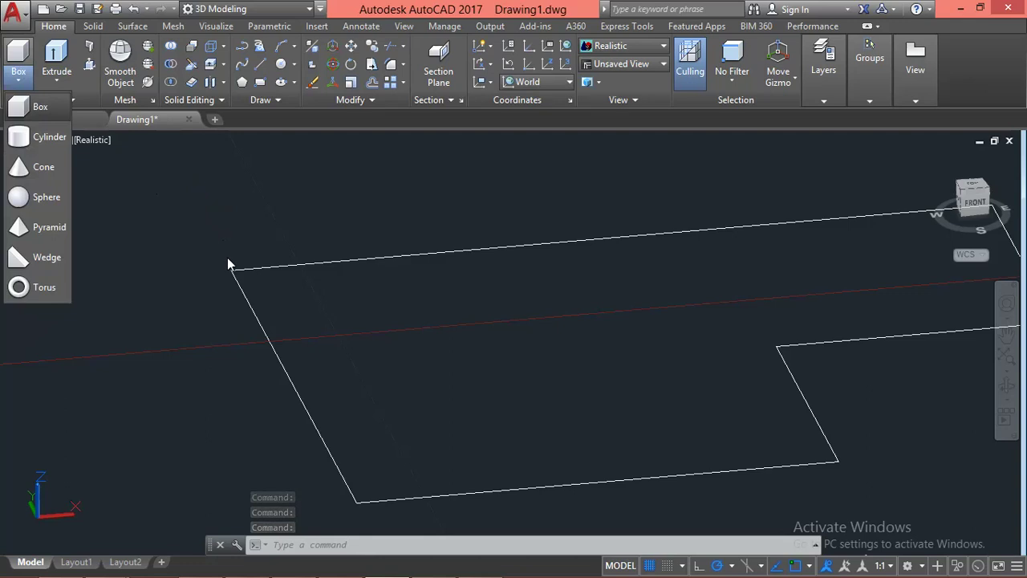
left_click(52, 106)
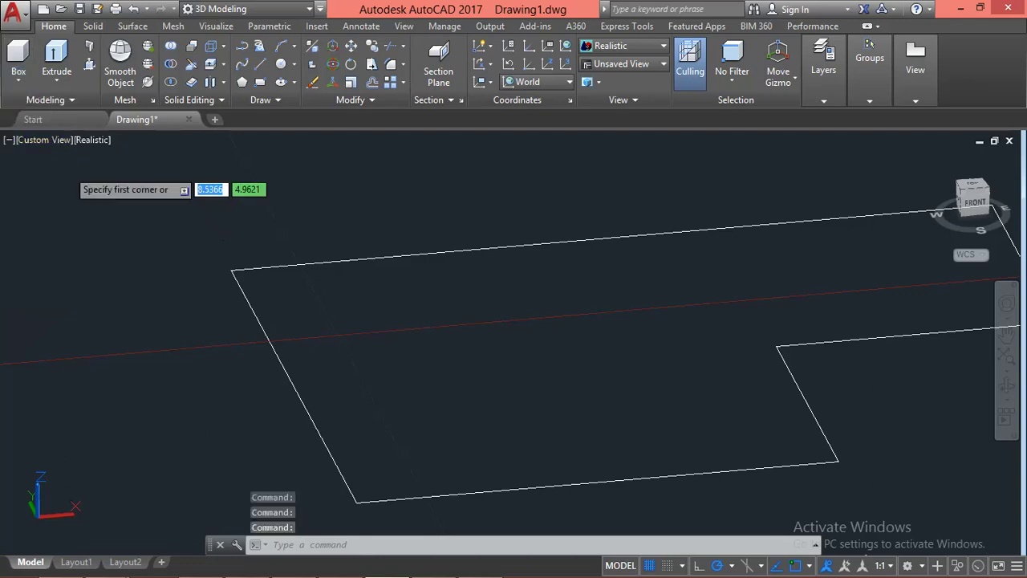
left_click(229, 269)
left_click(264, 277)
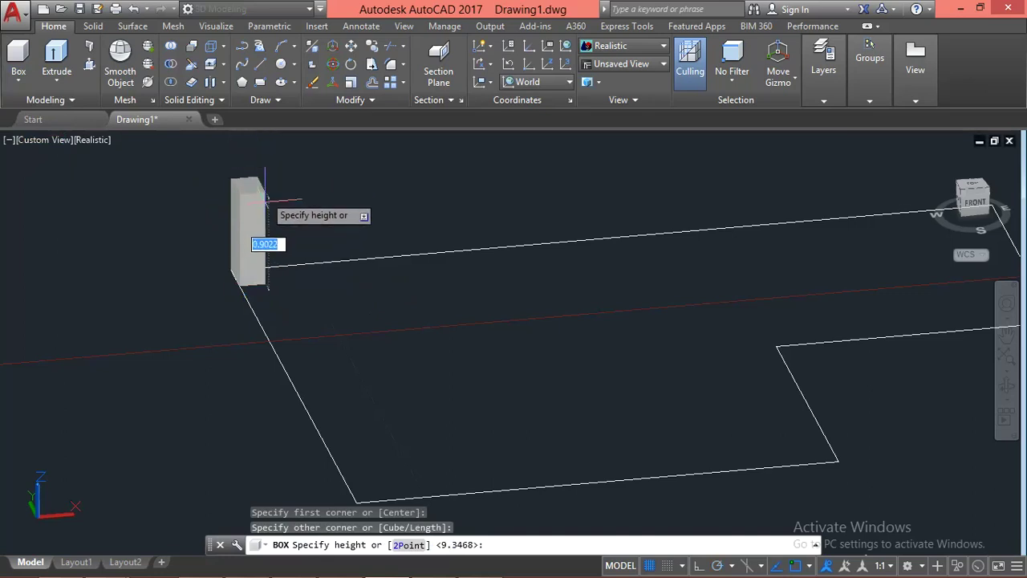
scroll(267, 199, "down", 3)
key("Escape")
left_click(263, 173)
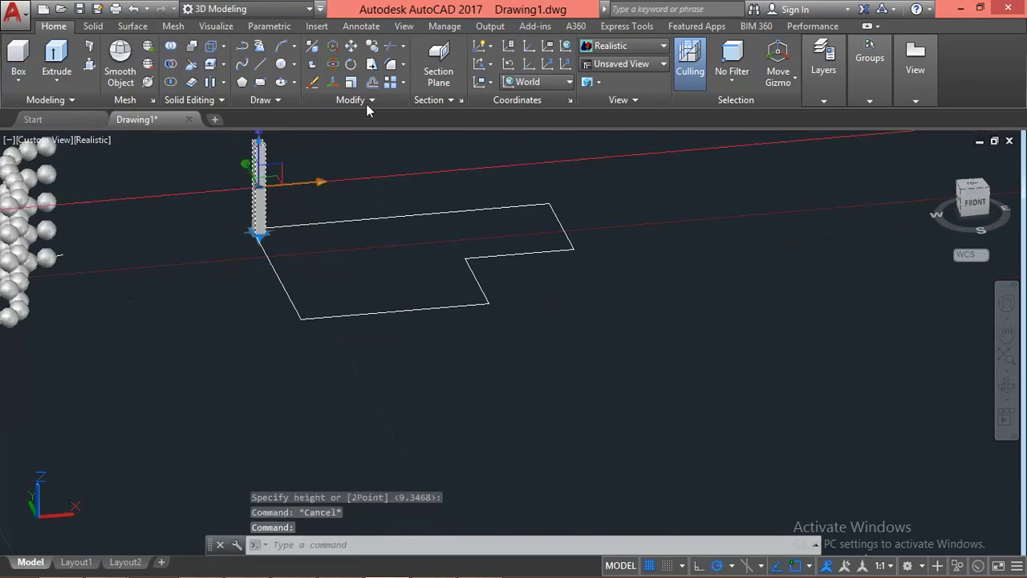
Path-array the thin box along the L-shaped polyline outline, giving 69 items 0.3606 apart.
left_click(404, 82)
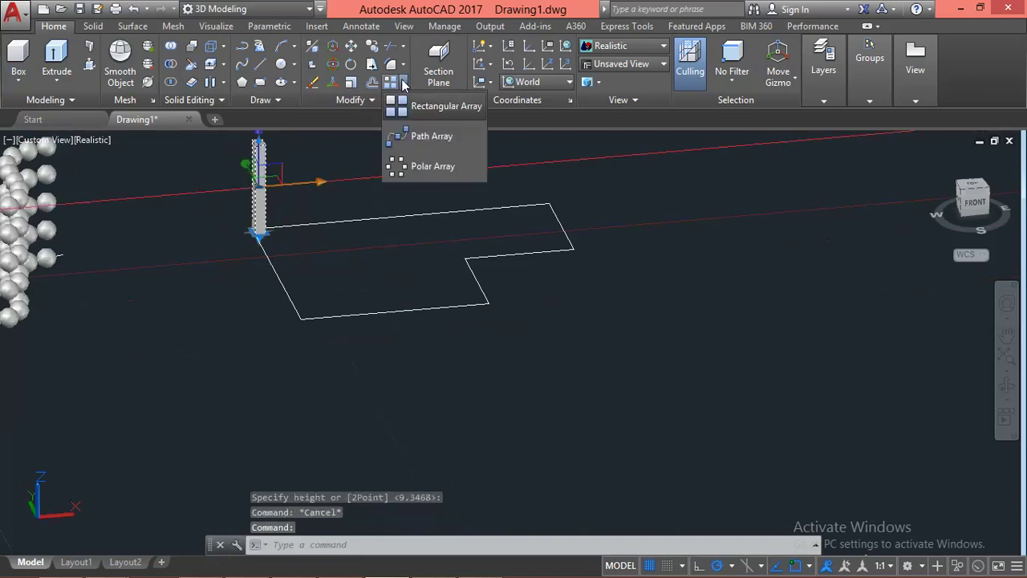
left_click(426, 136)
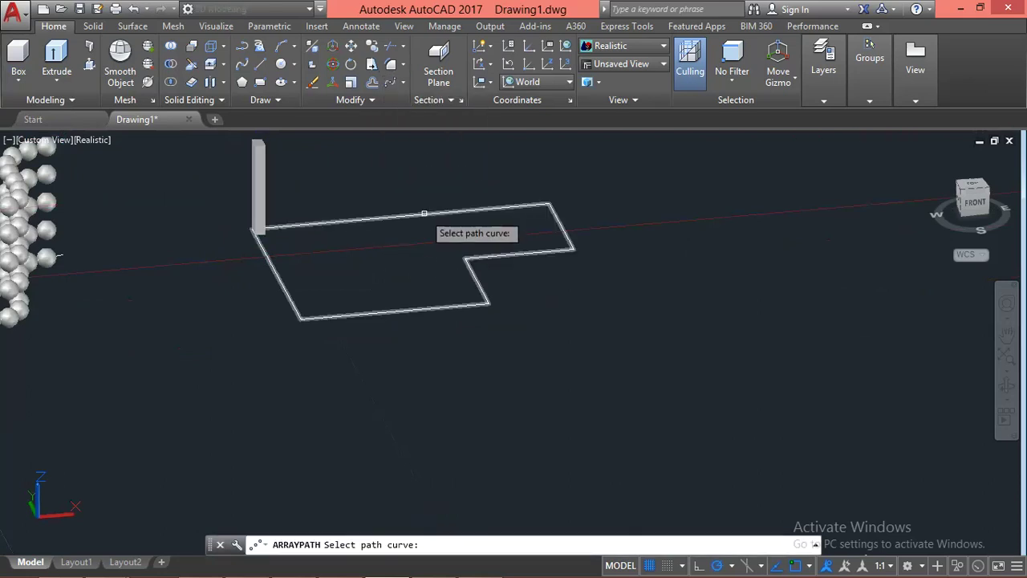
left_click(427, 222)
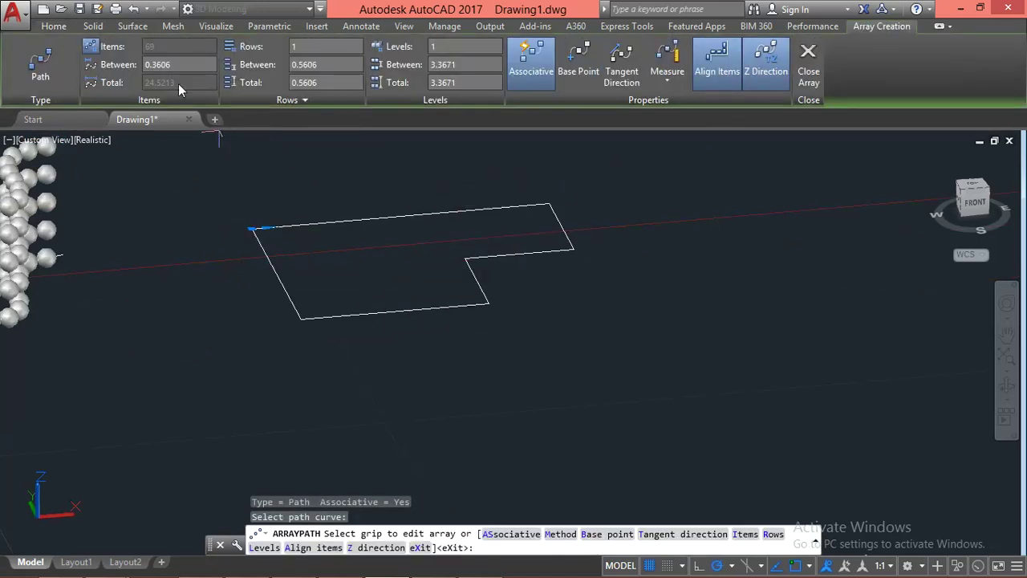
Inspect the box path array and try the Tangent Direction option before cancelling it.
scroll(219, 136, "up", 3)
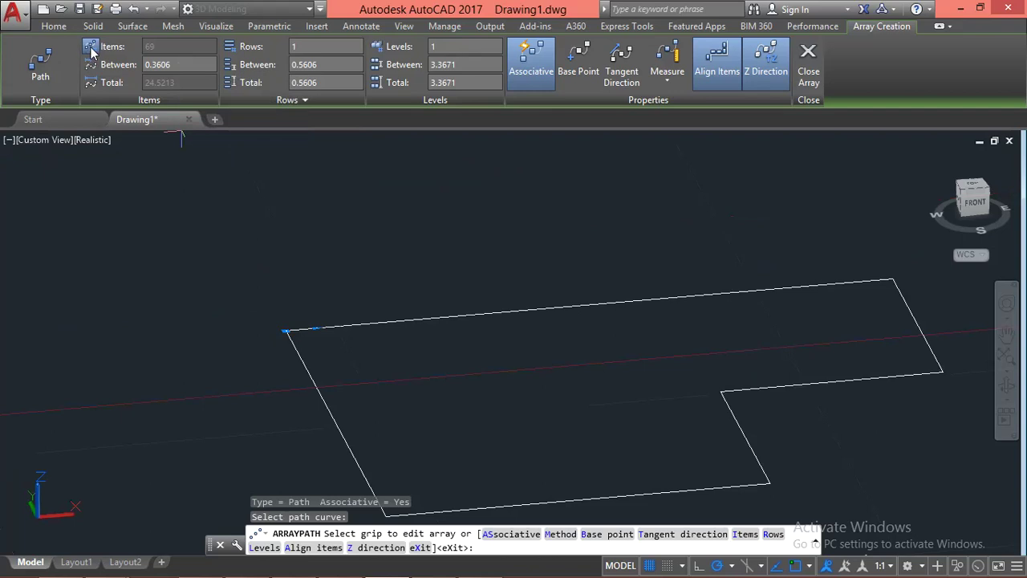
scroll(177, 138, "down", 8)
scroll(403, 397, "down", 2)
scroll(332, 332, "down", 3)
scroll(340, 340, "up", 2)
scroll(289, 341, "up", 4)
scroll(321, 289, "up", 1)
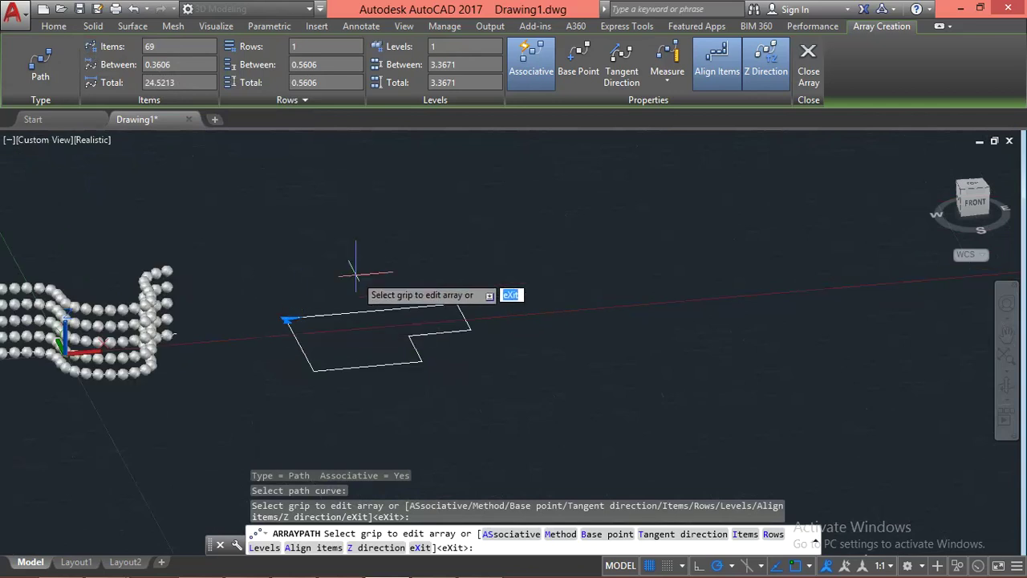
left_click(621, 71)
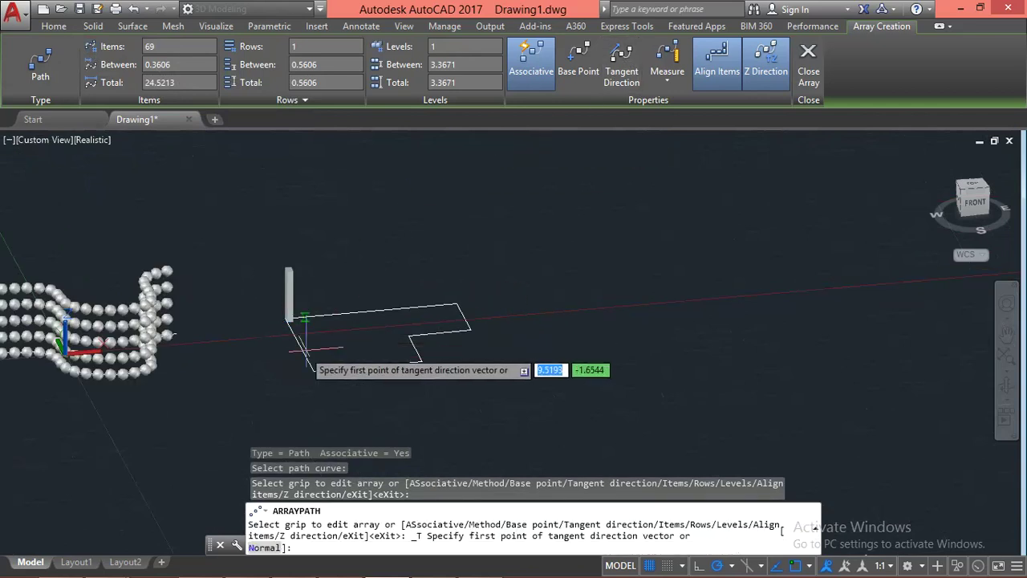
scroll(337, 321, "up", 2)
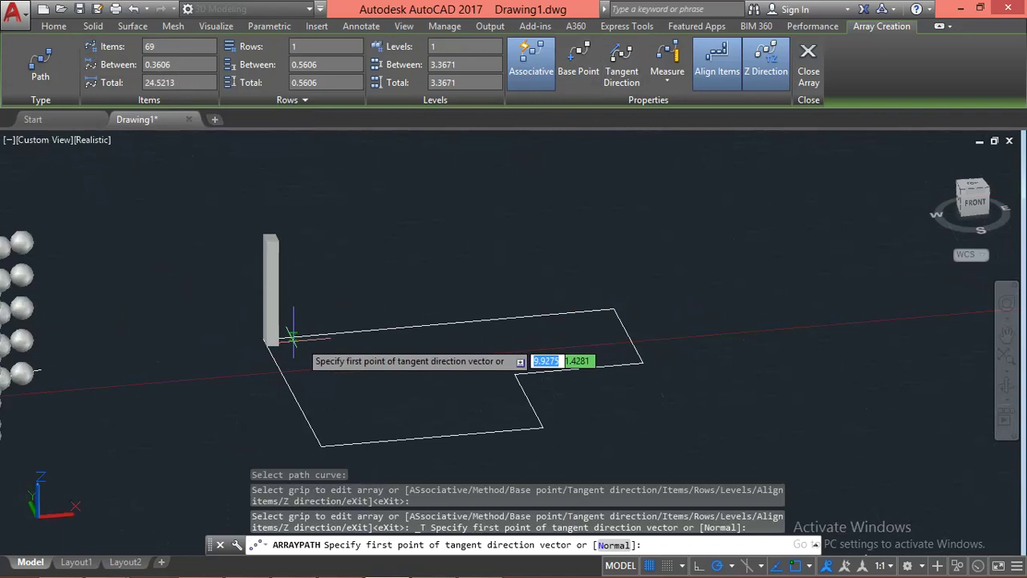
Turn off Align Items and Z Direction for the box path array.
left_click(530, 70)
left_click(530, 71)
left_click(717, 70)
left_click(766, 71)
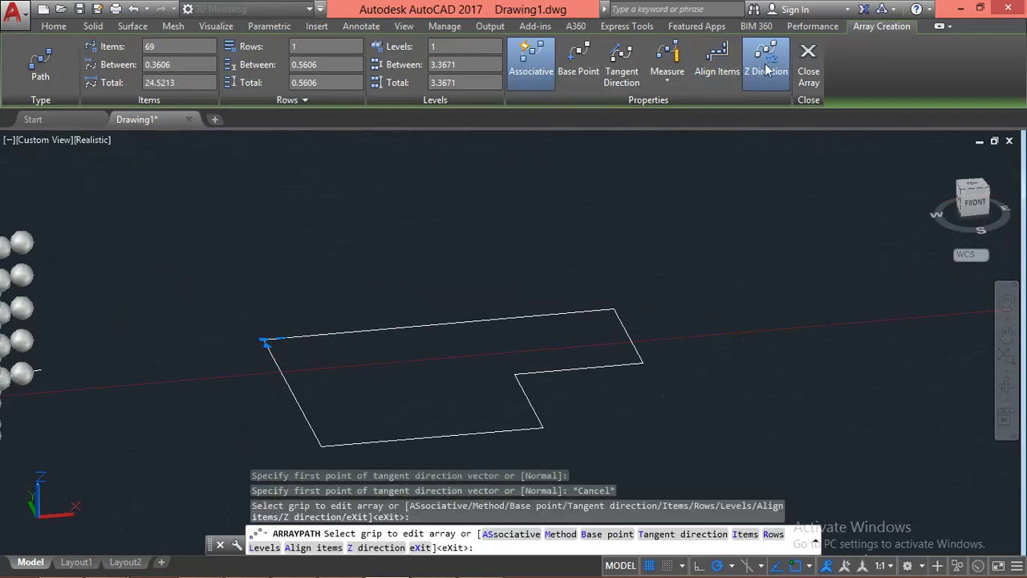
left_click(766, 70)
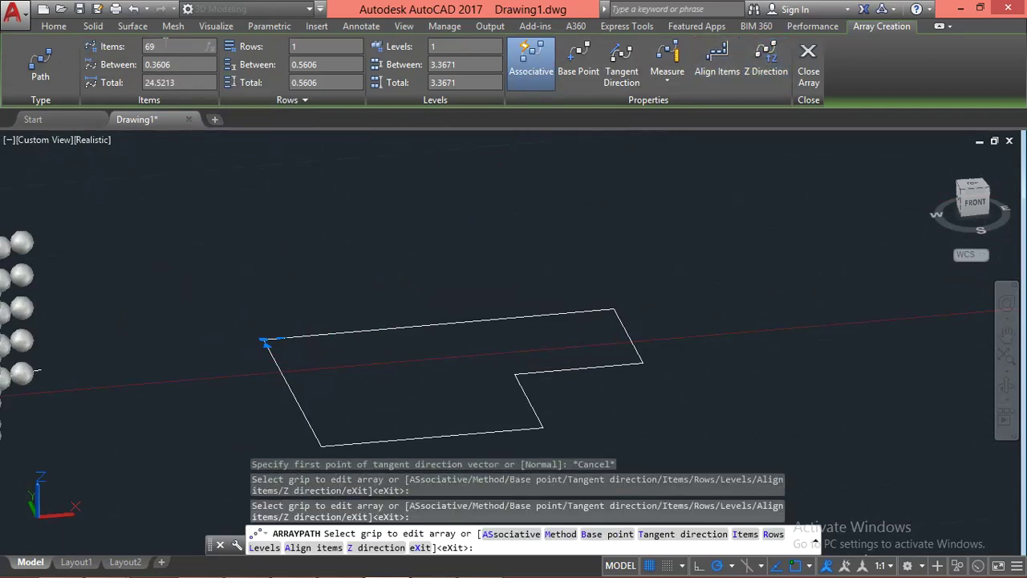
type("10")
type("50")
Raise the box count along the outline to 10, then 50, then 65 items.
key("Return")
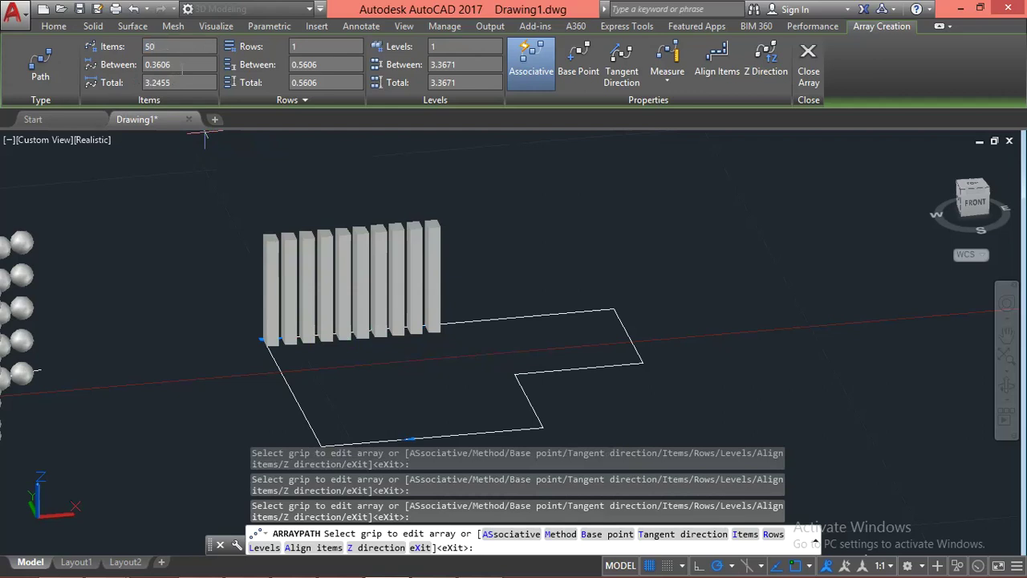
key("Return")
mouse_move(178, 47)
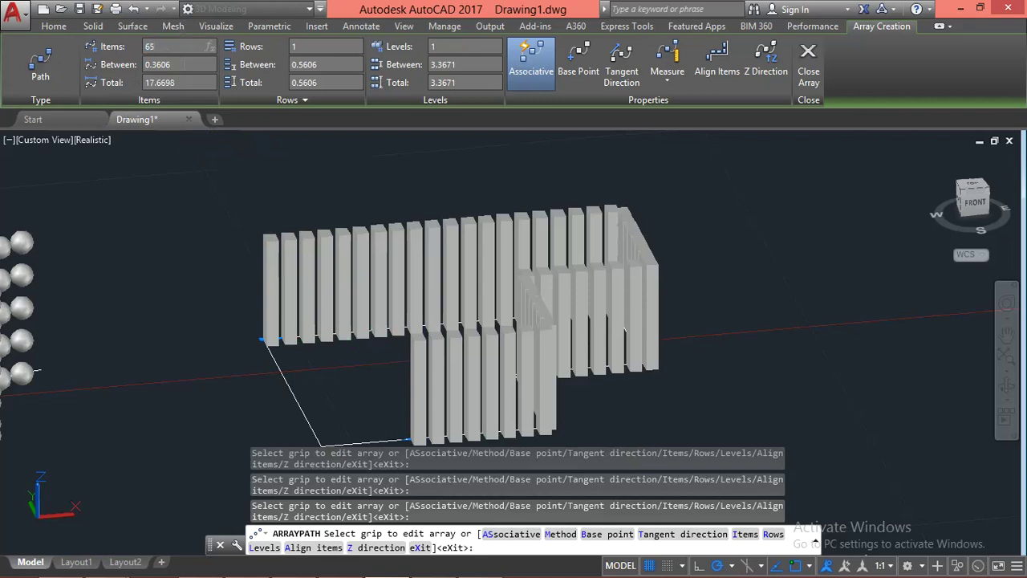
key("Return")
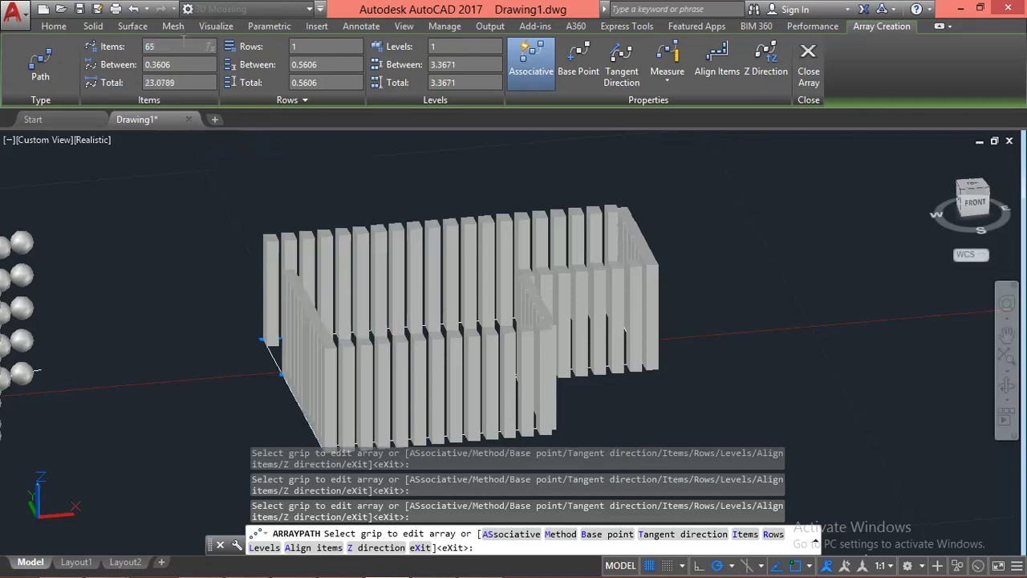
type("7065")
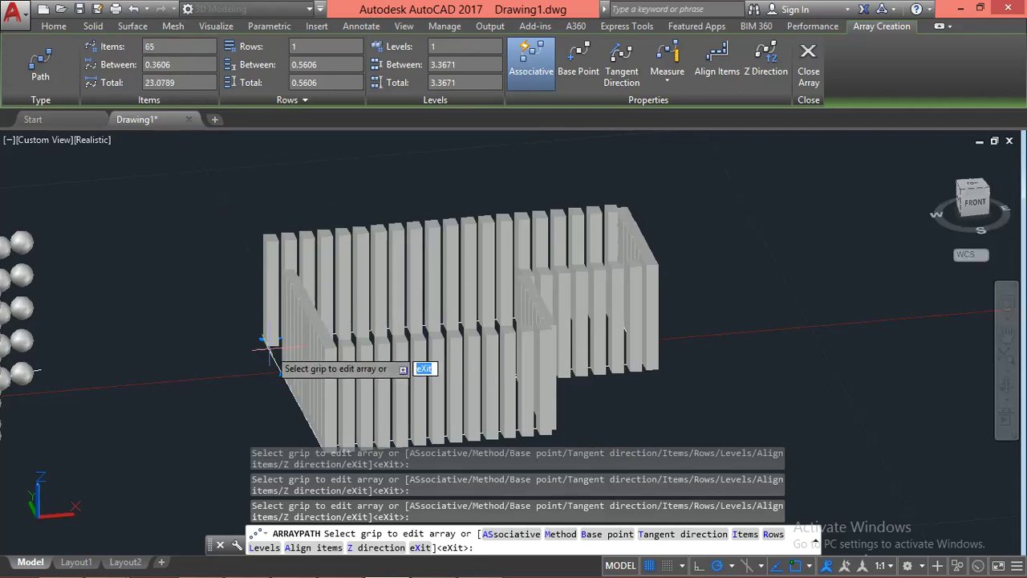
mouse_move(245, 346)
middle_mouse_down("shift")
mouse_move(279, 367)
mouse_move(492, 338)
middle_mouse_up("shift")
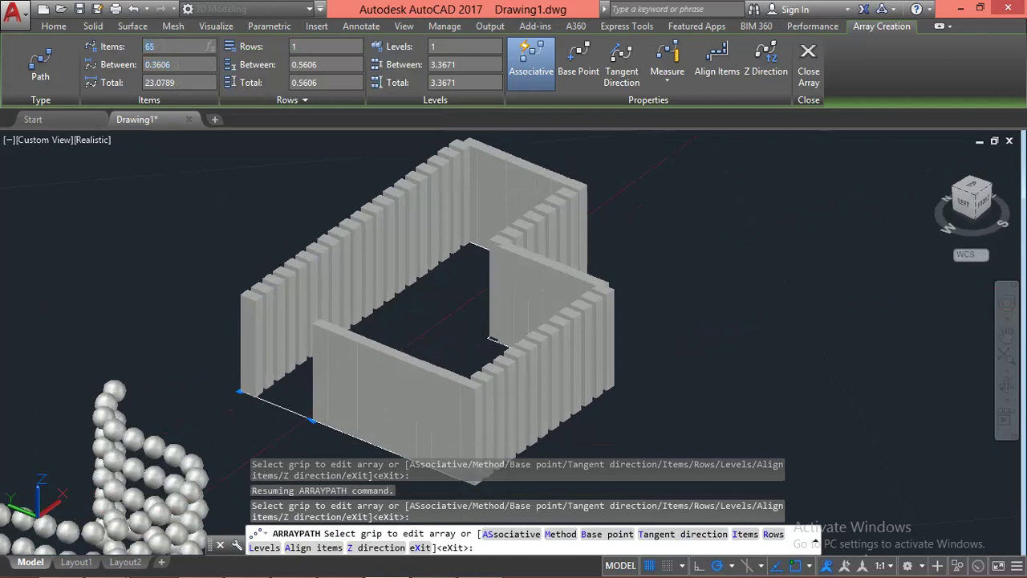
left_click(180, 46)
type("68")
Set the box spacing to 0.3655, giving 68 items spanning 24.4913.
key("BackSpace")
type("6")
key("Return")
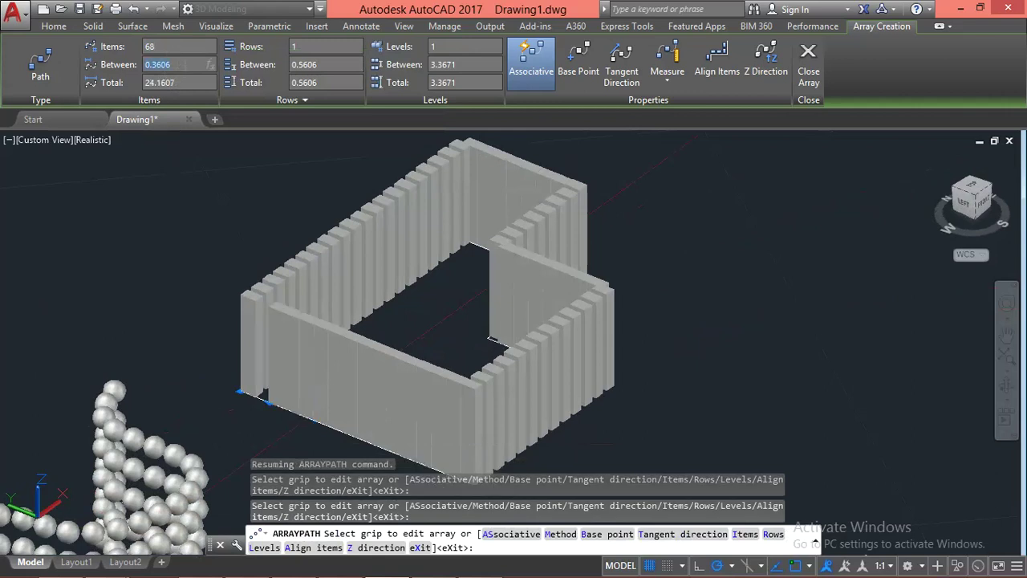
type("0.4")
key("Return")
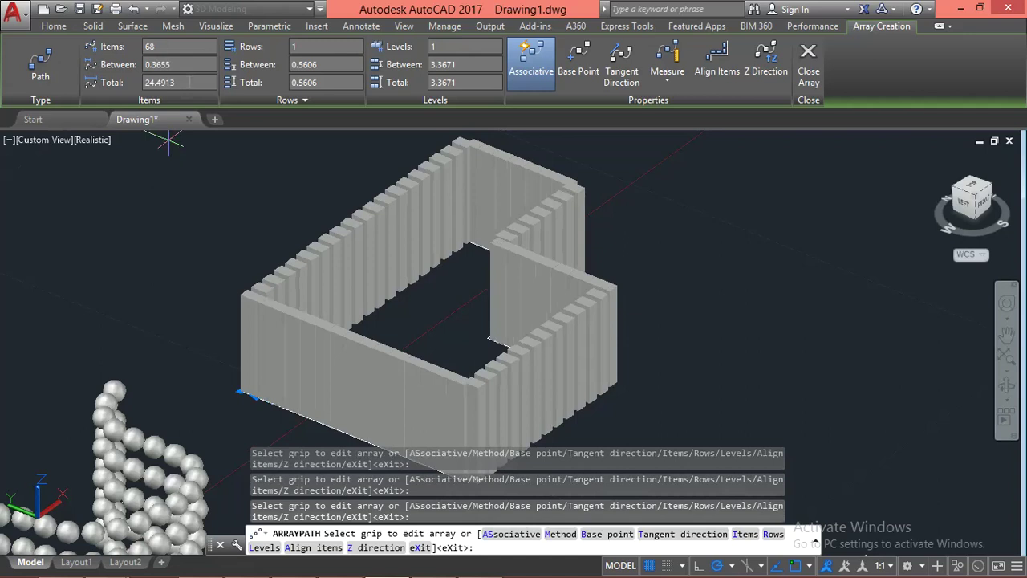
mouse_move(777, 327)
middle_mouse_down("shift")
mouse_move(527, 318)
mouse_move(551, 246)
middle_mouse_up("shift")
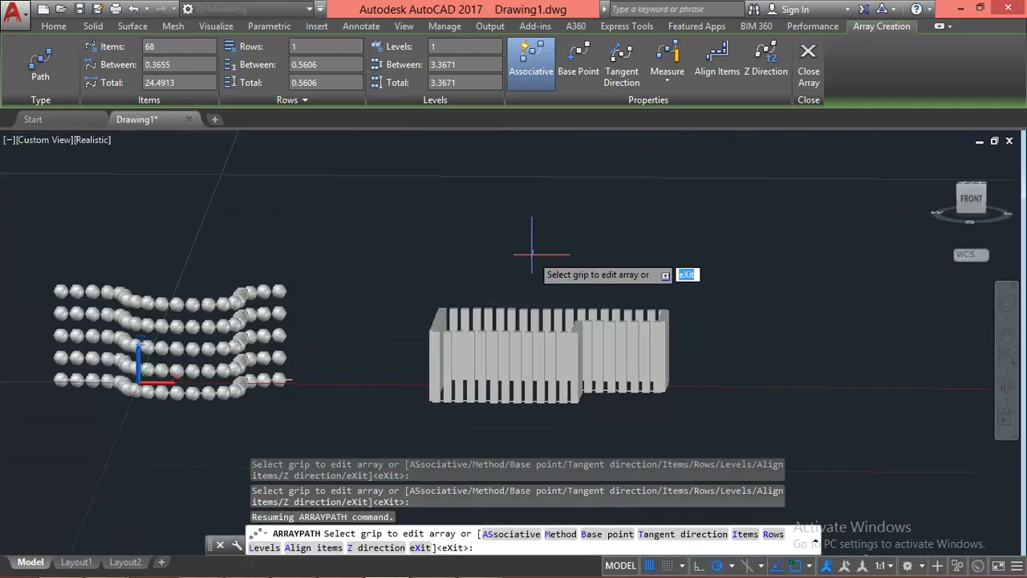
Stack the box path array in 3 rows 0.5606 apart, then 5 rows.
middle_click_drag(631, 392, 587, 394, "shift")
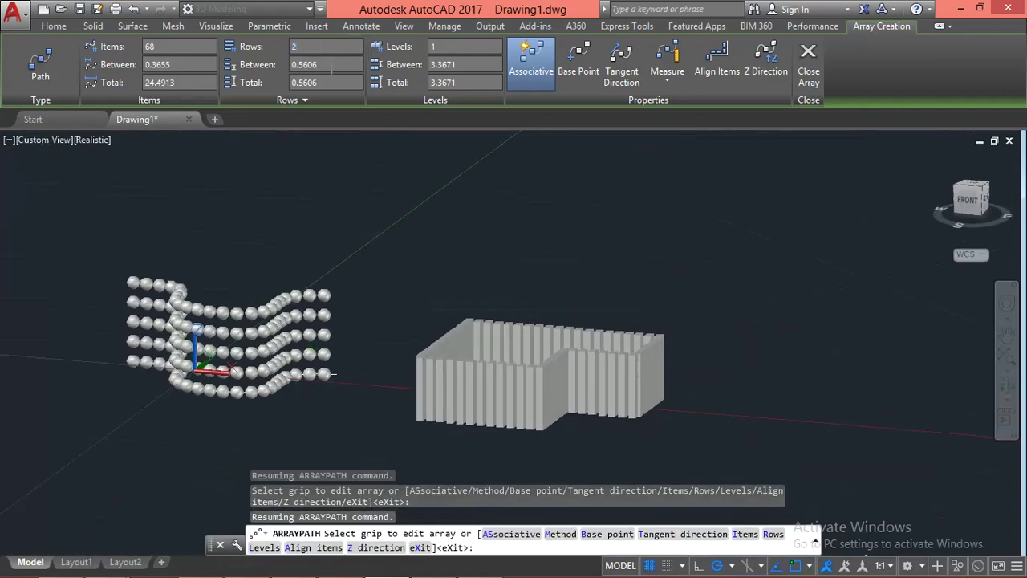
middle_click_drag(628, 377, 633, 382, "shift")
type("3")
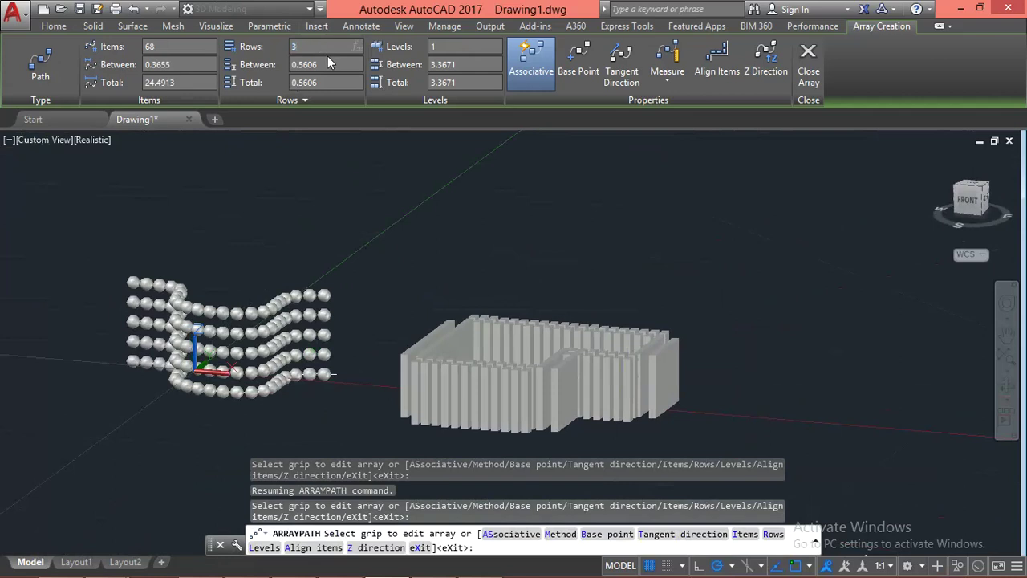
key("Return")
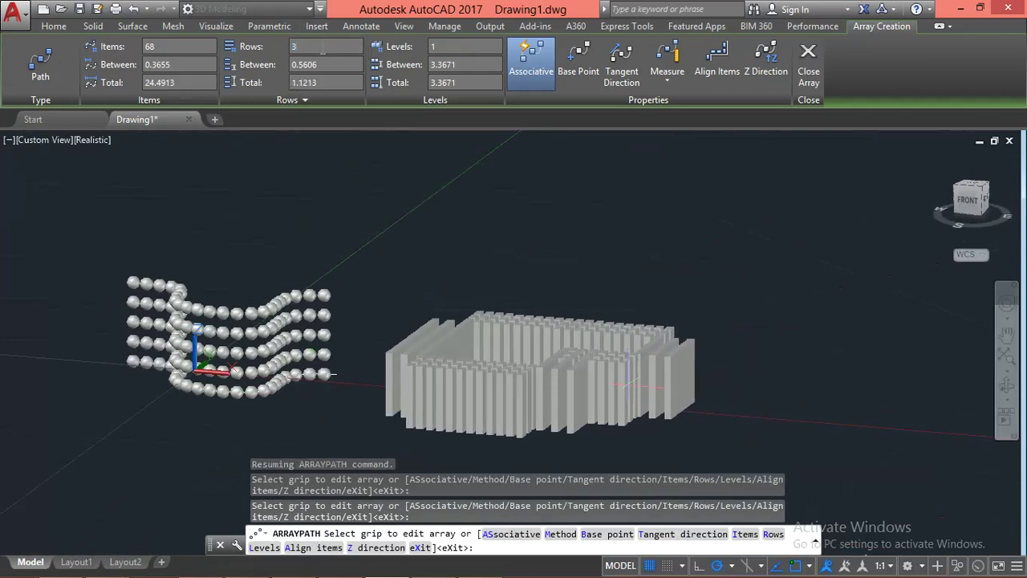
type("5")
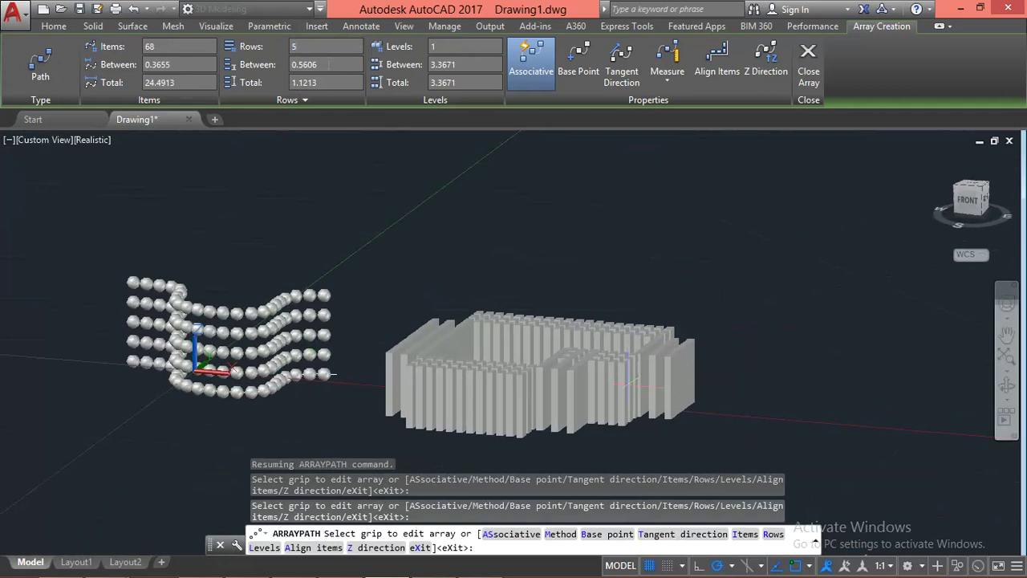
key("Return")
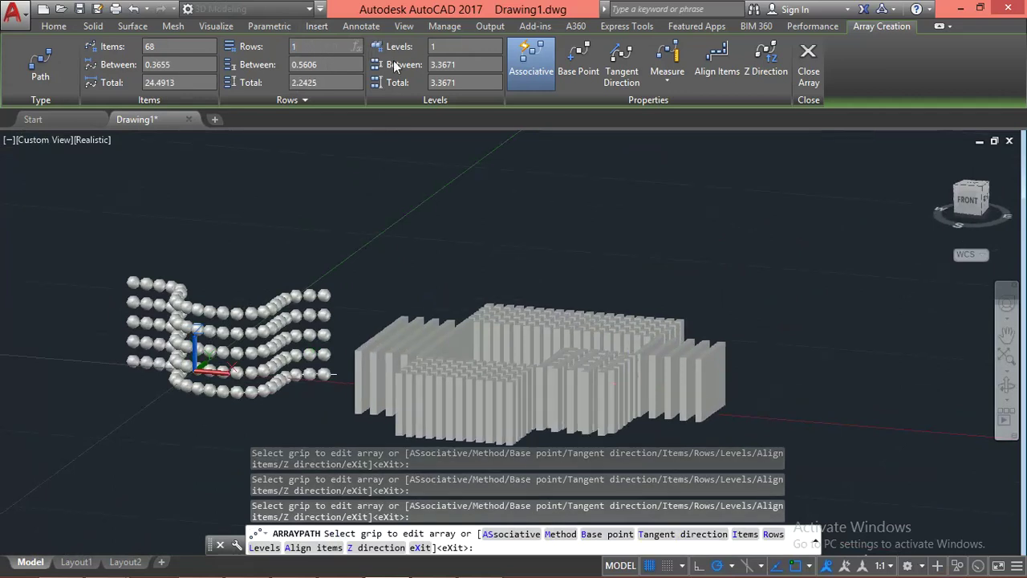
Reset the array to 1 row and stack it in 2, then 5 levels 3.3671 apart.
key("Return")
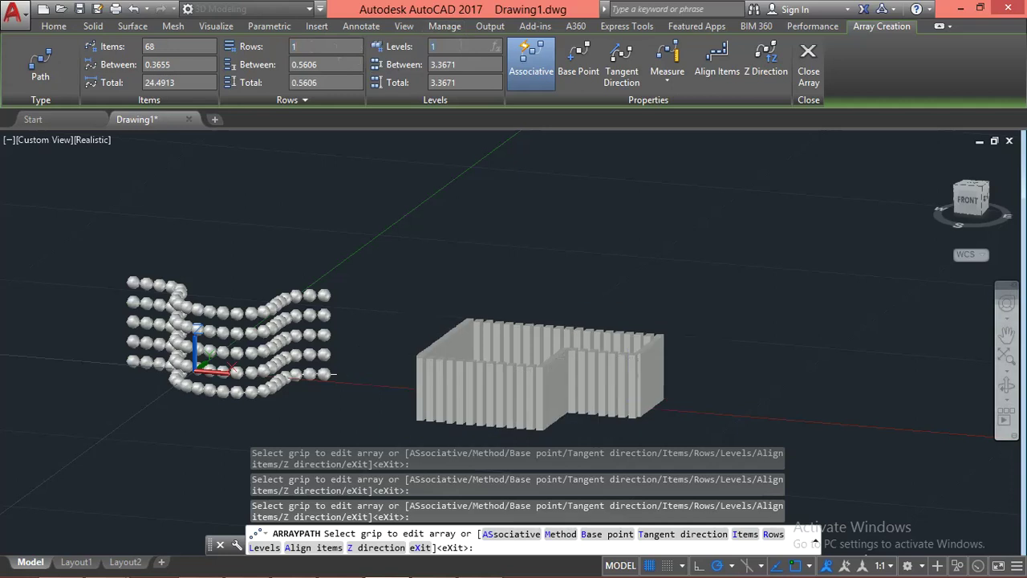
type("2")
type("5")
key("Return")
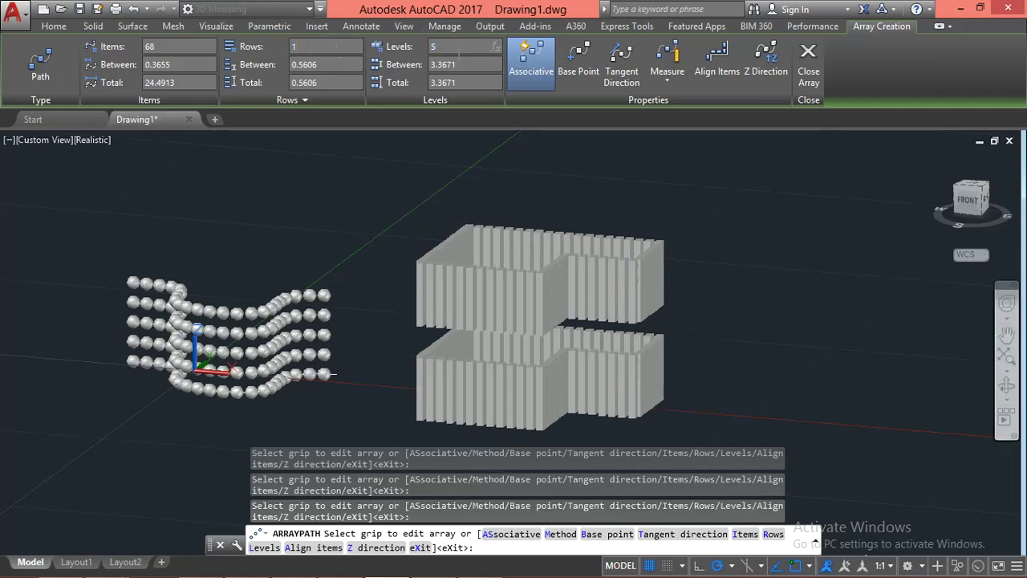
key("Return")
scroll(462, 269, "down", 5)
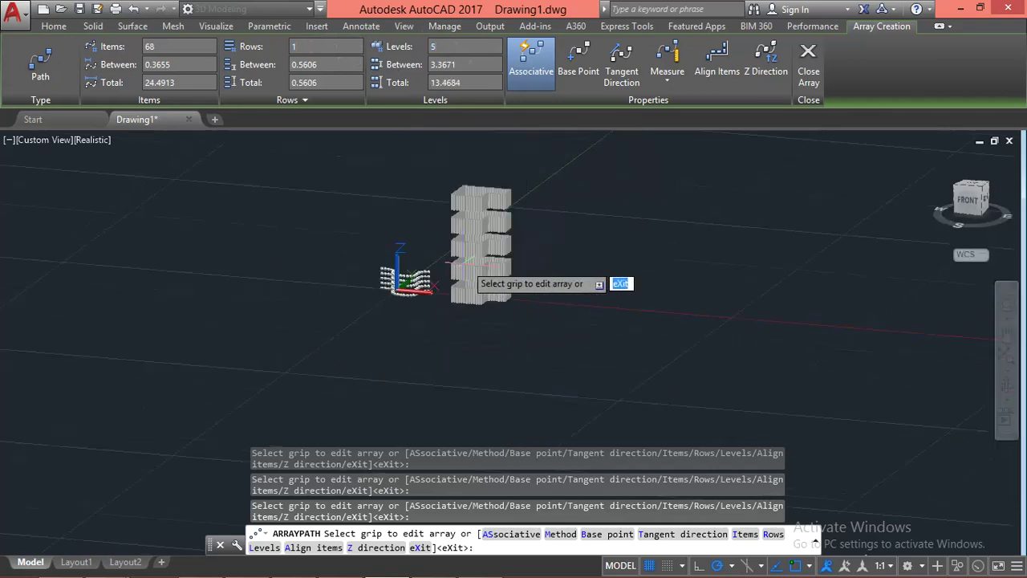
mouse_move(516, 289)
middle_mouse_down("shift")
mouse_move(640, 328)
mouse_move(672, 316)
mouse_move(545, 266)
mouse_move(451, 287)
mouse_move(531, 355)
middle_mouse_up("shift")
scroll(474, 298, "up", 3)
scroll(481, 305, "up", 3)
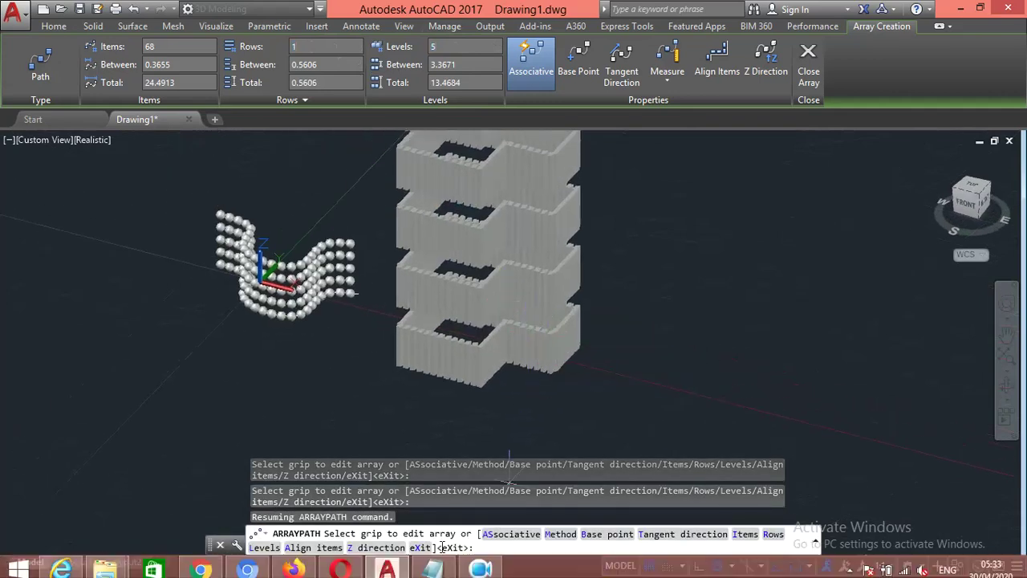